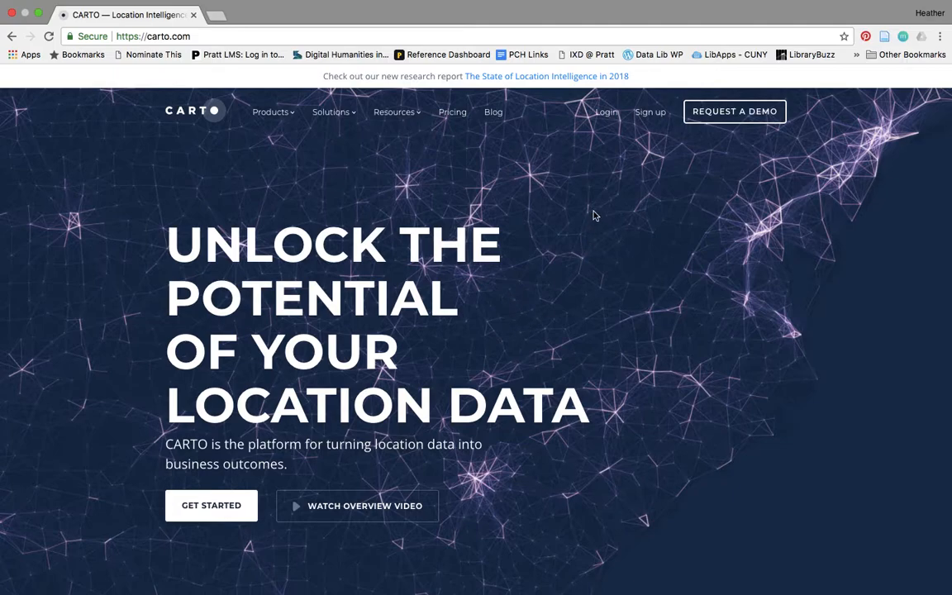
- Log in to the CARTO account with the saved credentials and look over the existing maps on the dashboard
left_click(606, 113)
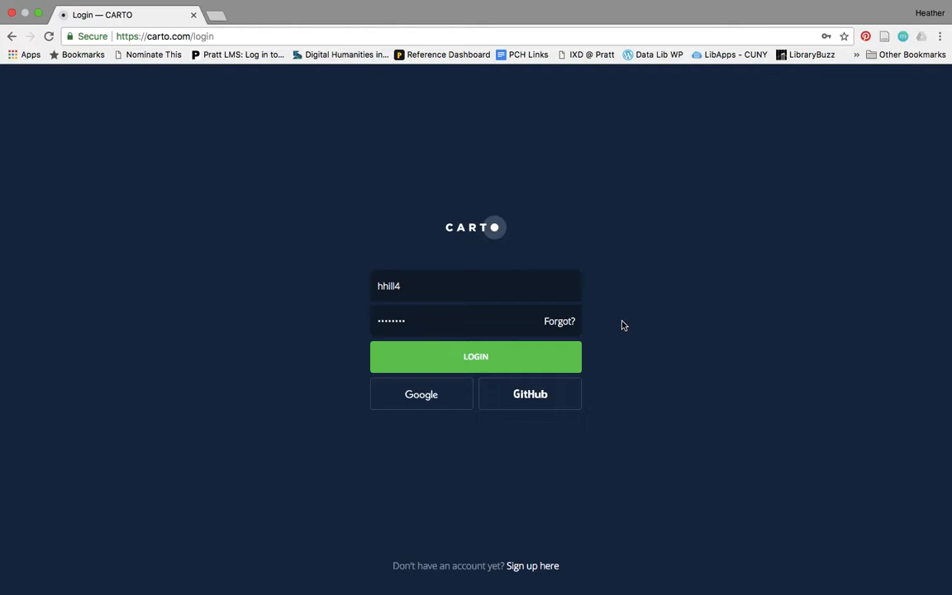
left_click(448, 359)
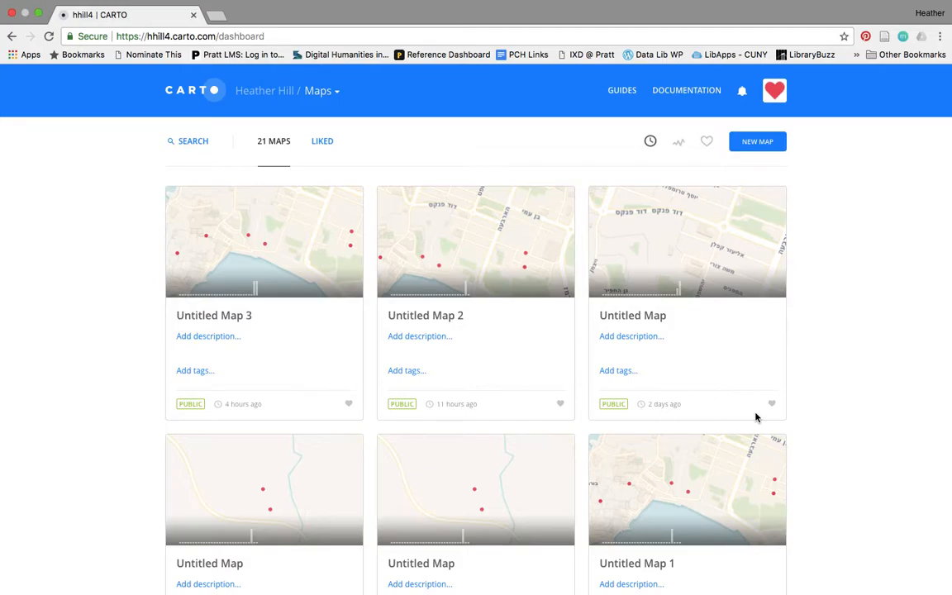
scroll(756, 417, "down", 5)
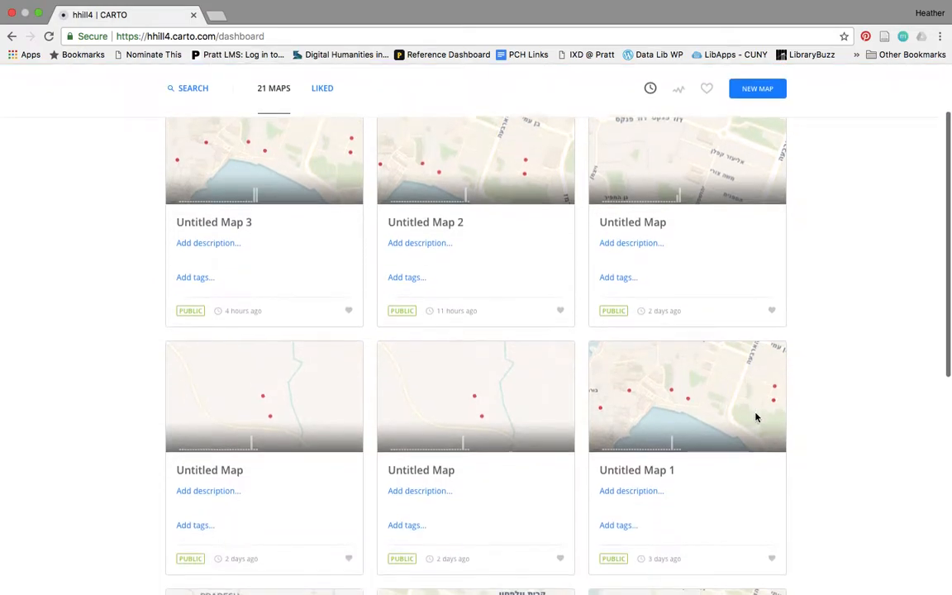
scroll(756, 417, "up", 5)
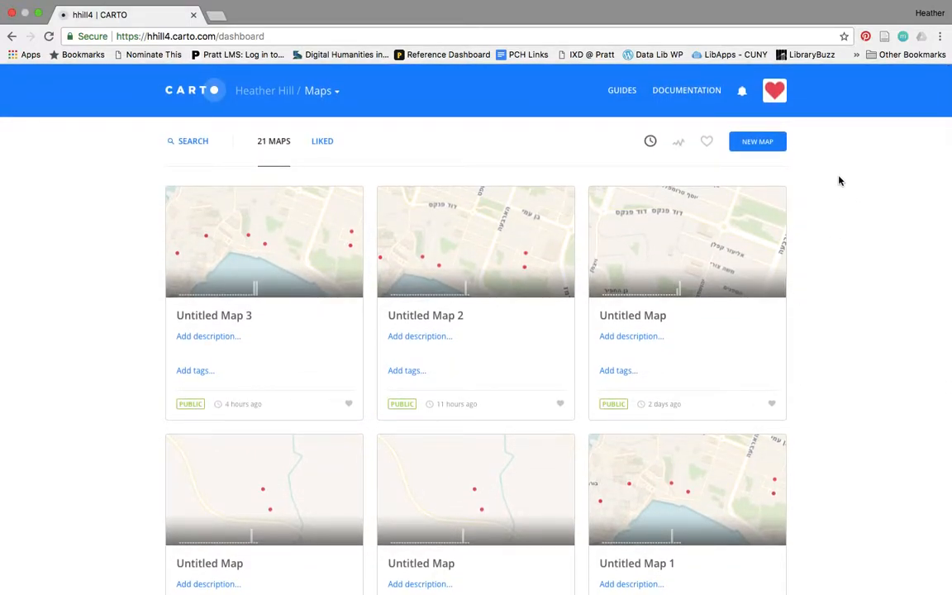
- Start a new map and review the dataset sources: the account's own datasets, the Data Library and the dataset connection options
left_click(762, 144)
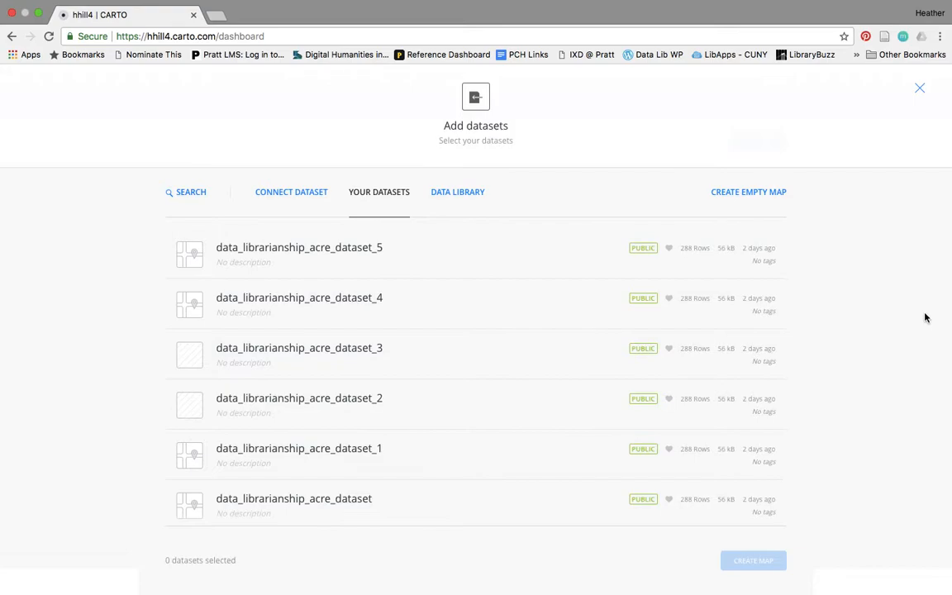
scroll(606, 421, "down", 4)
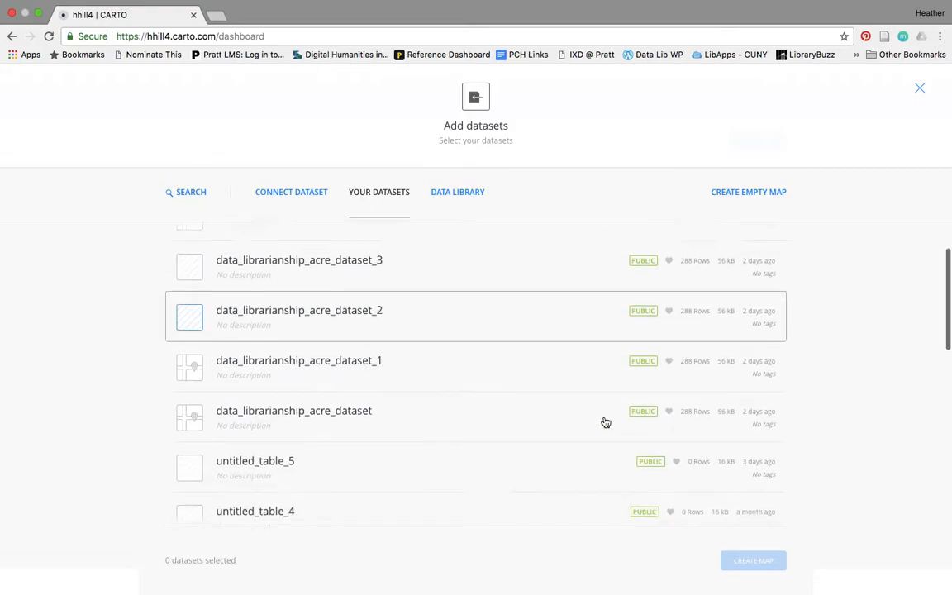
scroll(606, 421, "up", 2)
scroll(605, 422, "up", 1)
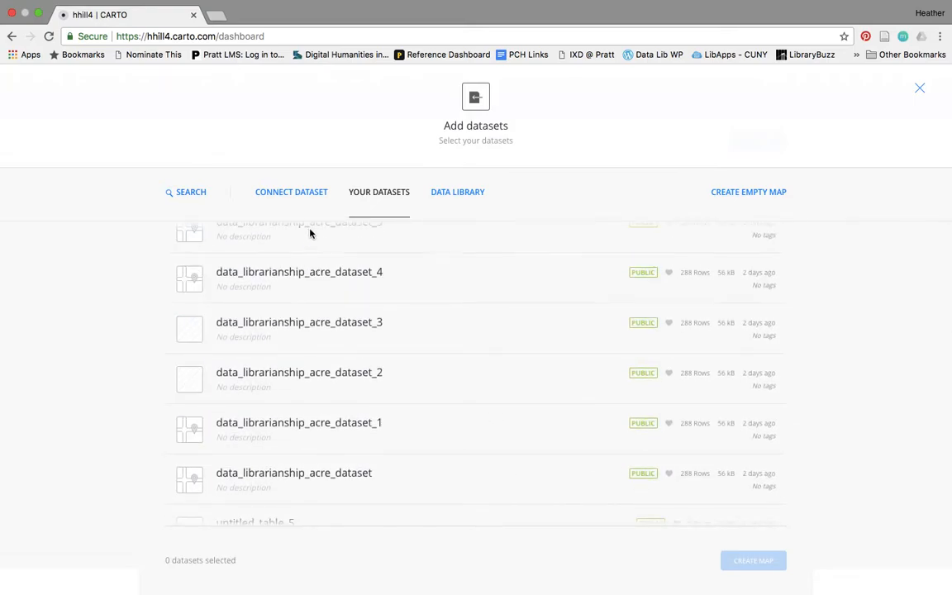
left_click(456, 195)
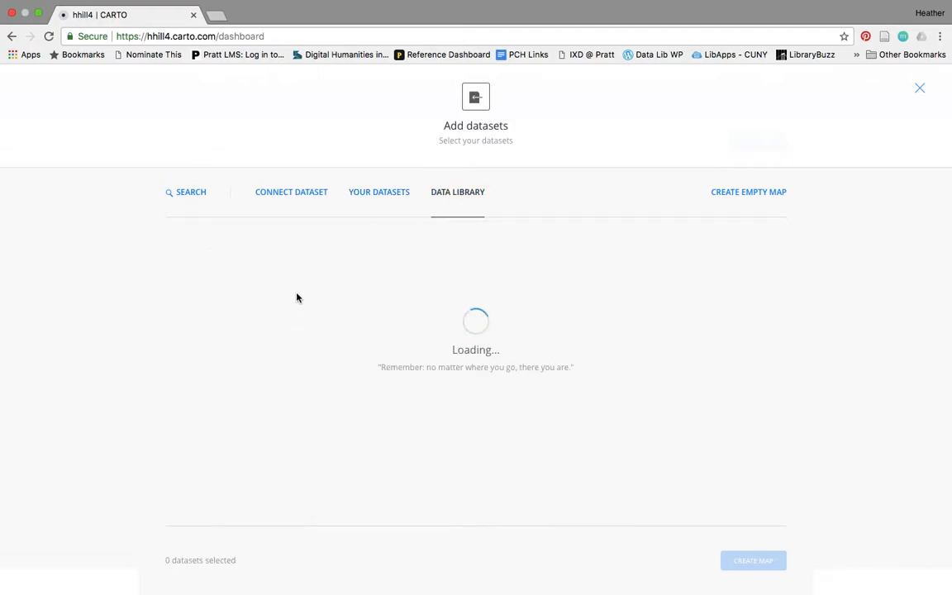
left_click(267, 197)
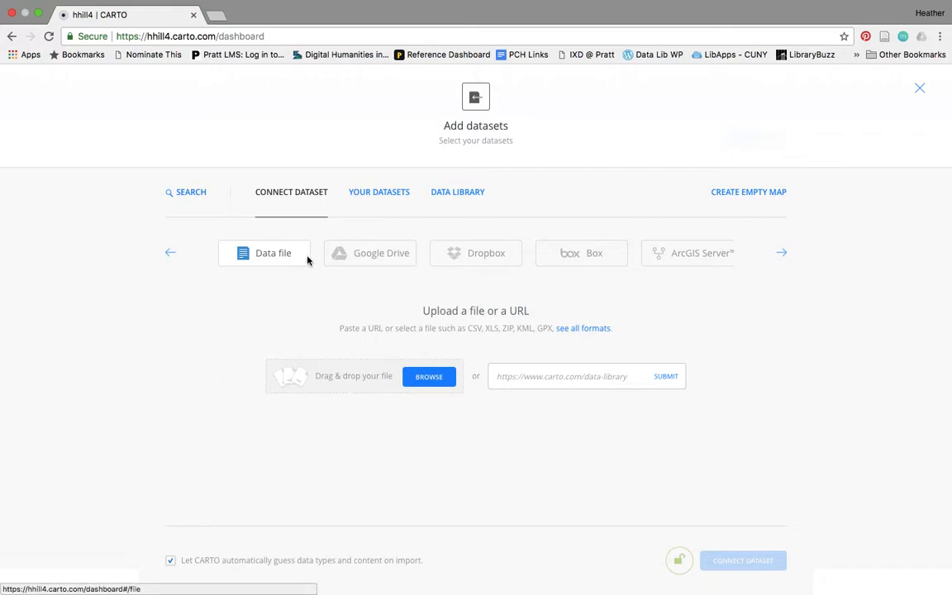
- Create the map from the account's own dataset data_librarianship_acre_dataset_5
left_click(372, 192)
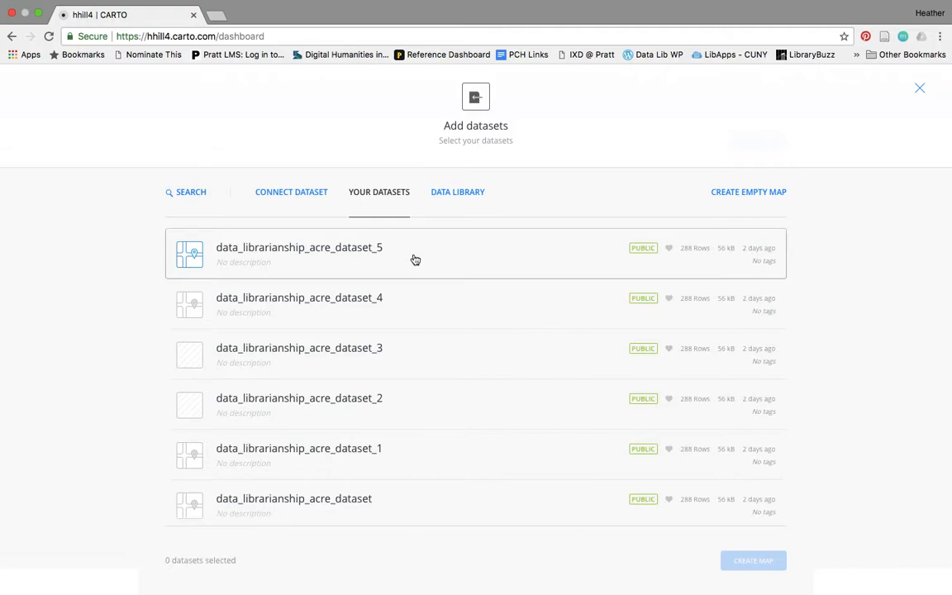
left_click(357, 250)
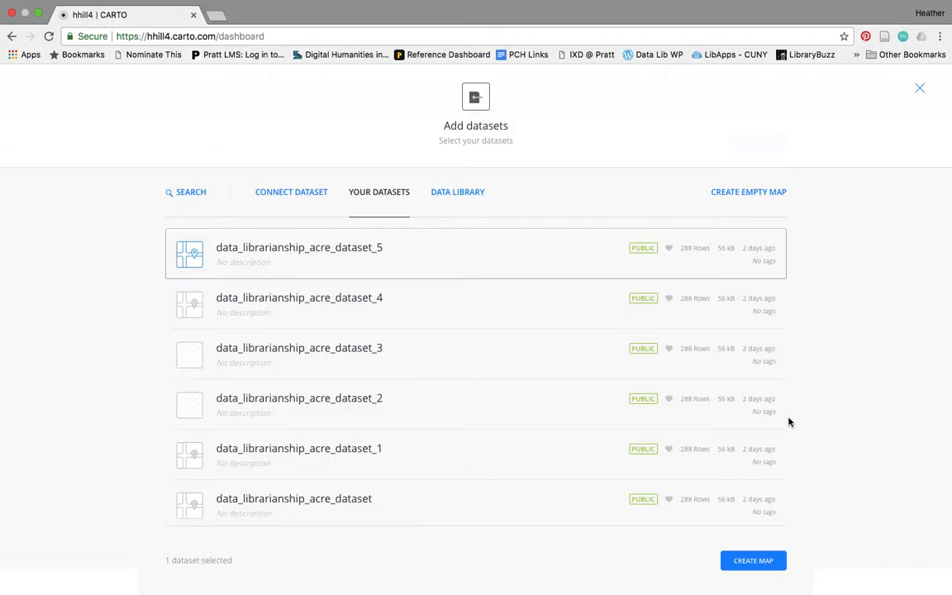
left_click(732, 569)
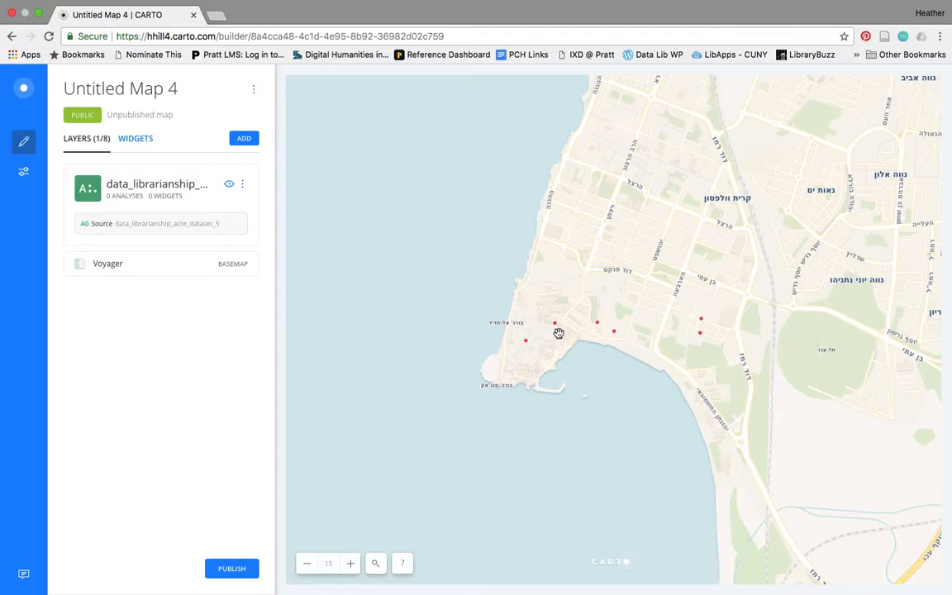
- Rename the map as "Acre for Data Librarianship"
left_click(254, 93)
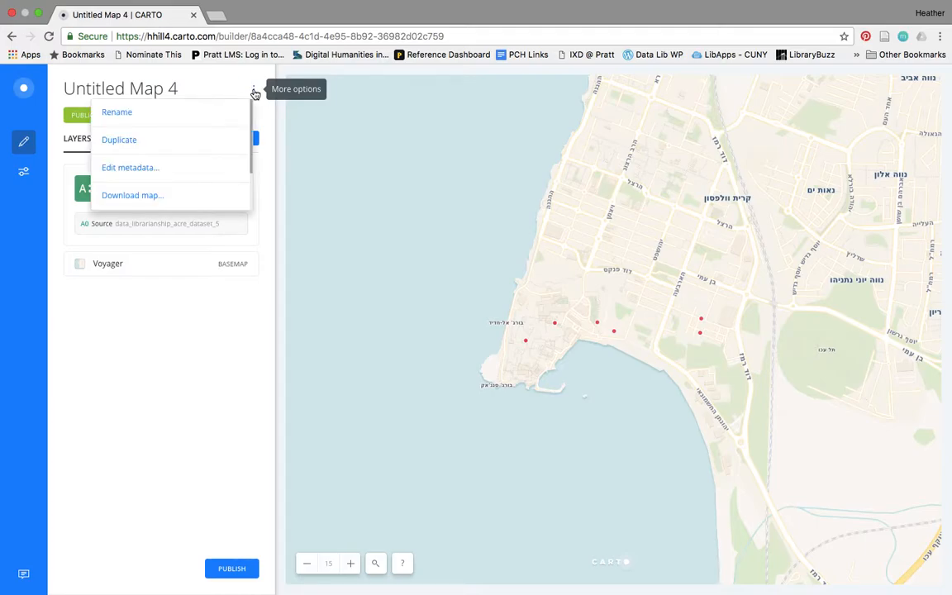
left_click(201, 110)
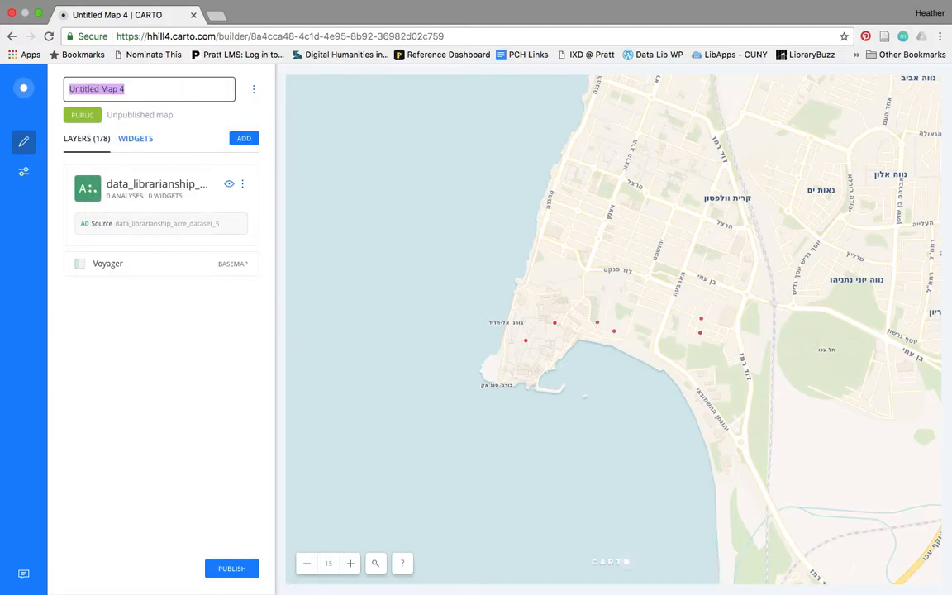
type("Acre for Data ")
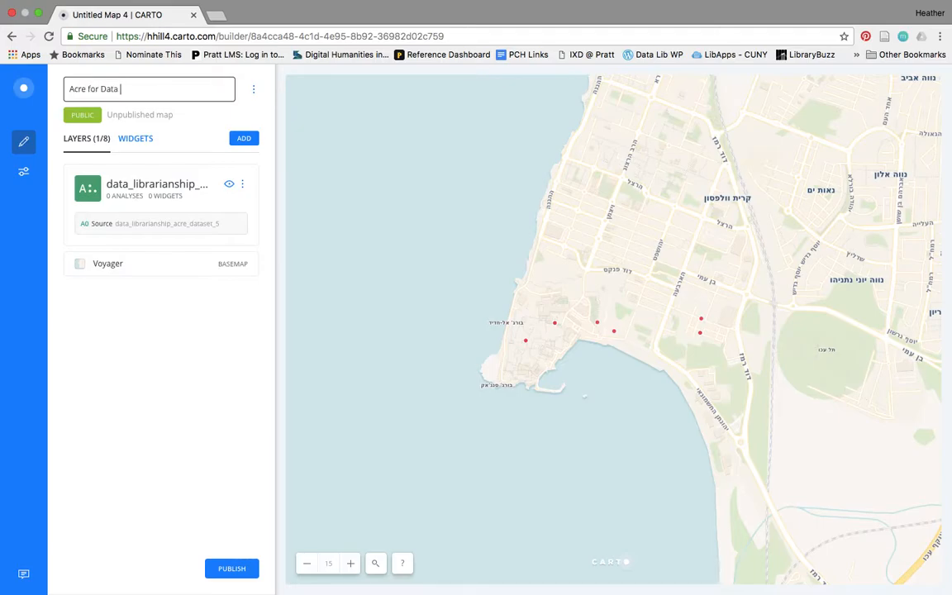
type("Librarianship")
key("Return")
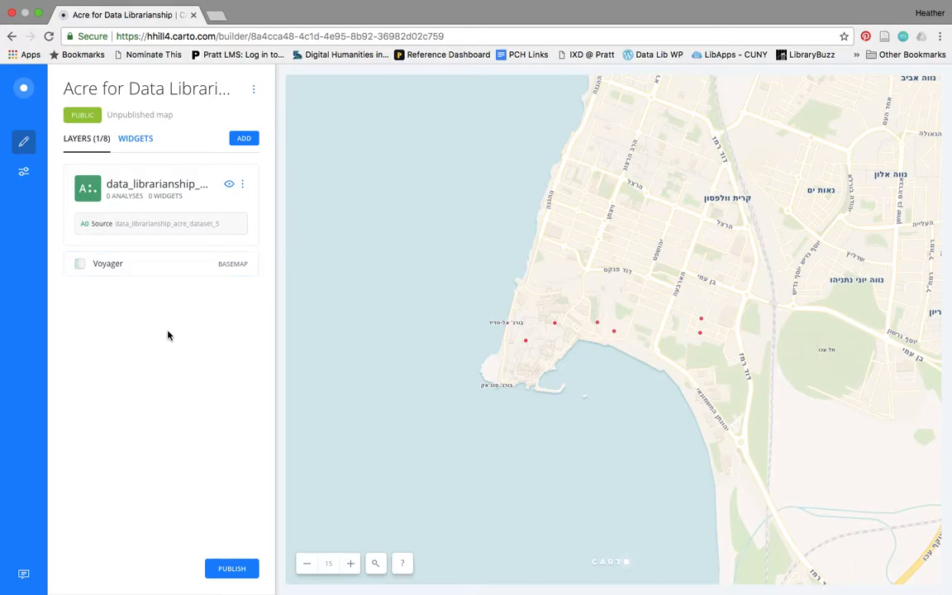
- Open the Voyager basemap's options and look through the first basemap sources, keeping the CARTO Voyager style
left_click(144, 264)
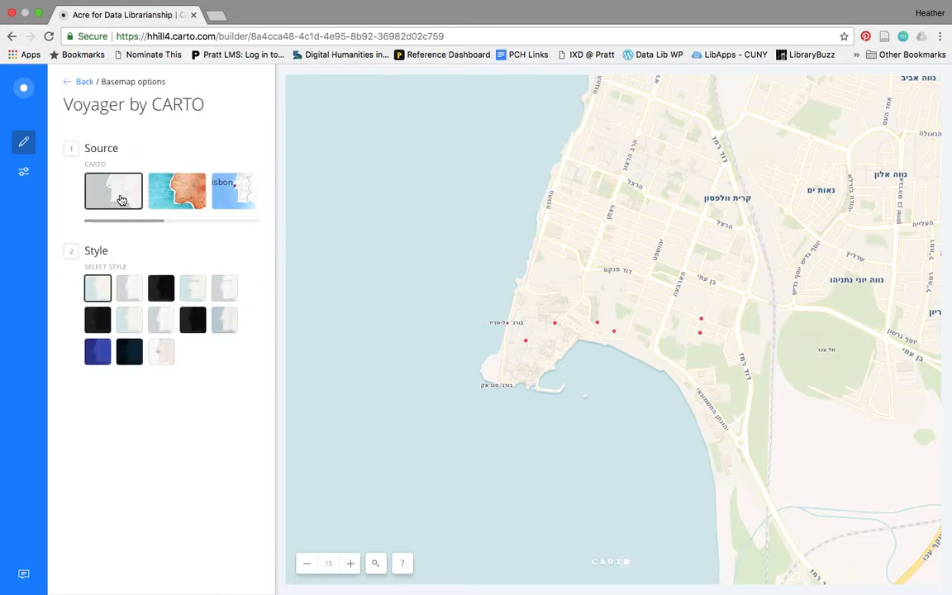
left_click(175, 203)
left_click(176, 197)
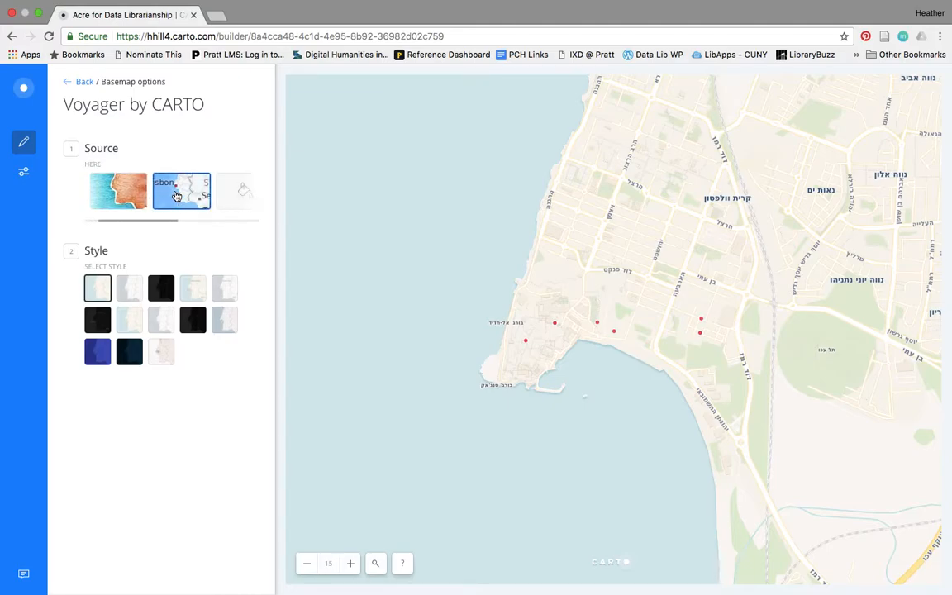
scroll(176, 197, "left", 1)
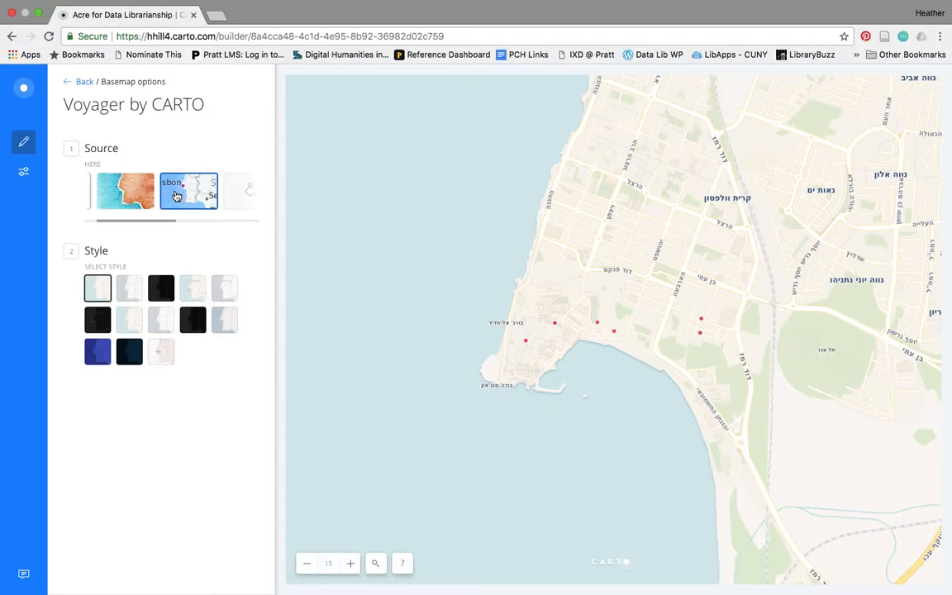
scroll(176, 196, "right", 1)
left_click(96, 285)
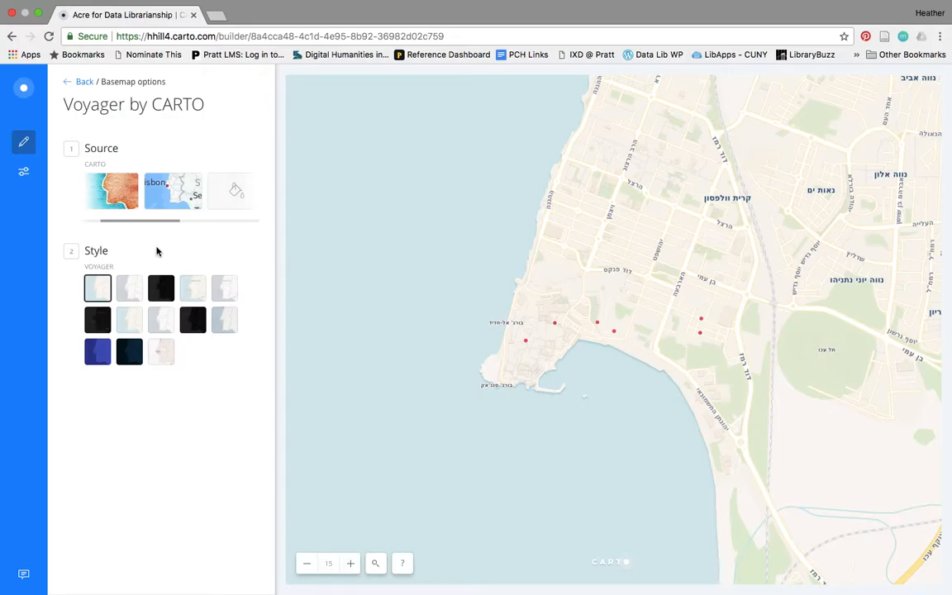
- Look through the Color, Custom and NASA basemap sources, including the form for adding a NASA basemap
left_click(179, 184)
left_click(190, 188)
left_click(155, 193)
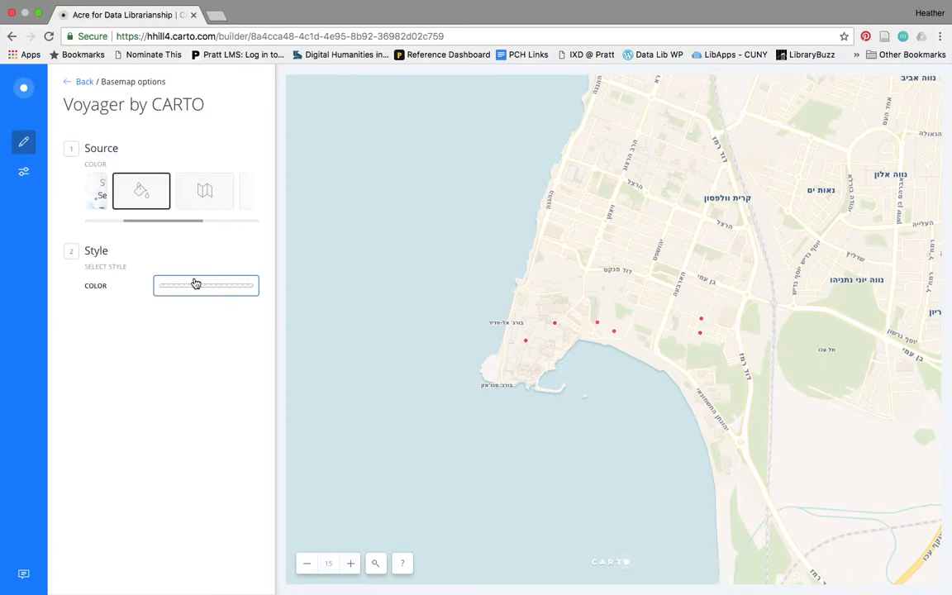
left_click(187, 184)
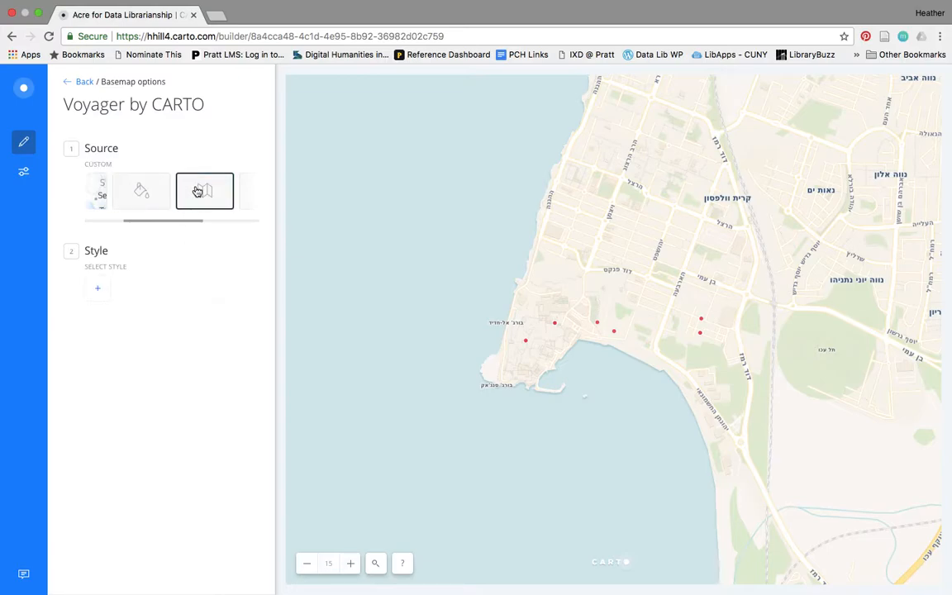
left_click(243, 192)
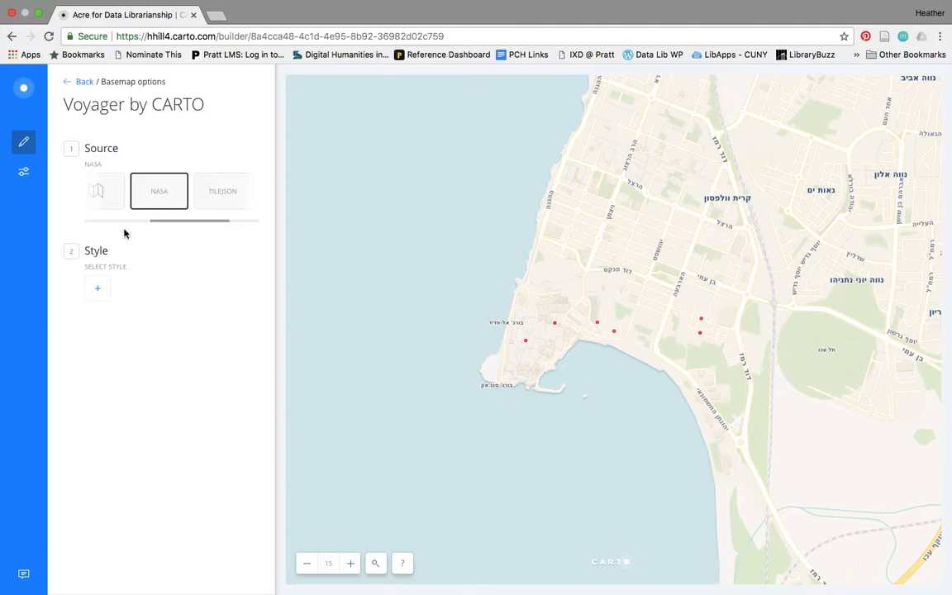
left_click(97, 288)
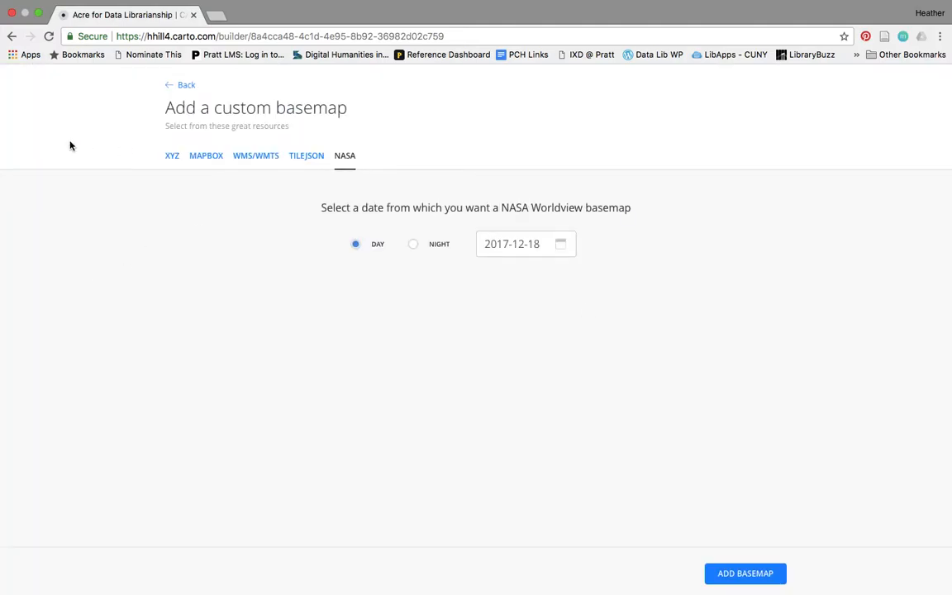
left_click(180, 84)
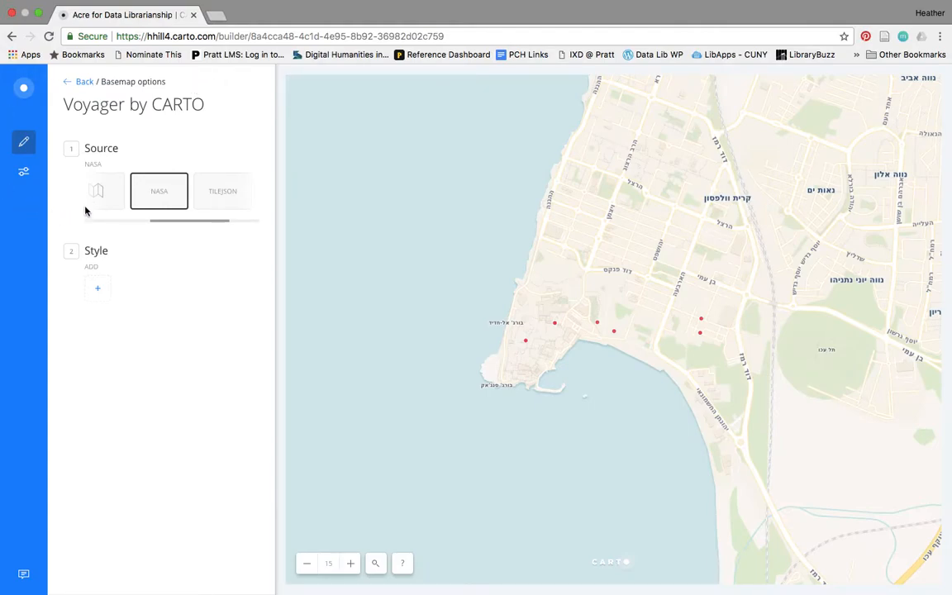
- Look through the TileJSON, Mapbox and WMS/WMTS basemap sources, including the forms for adding Mapbox and WMS/WMTS basemaps
left_click(219, 196)
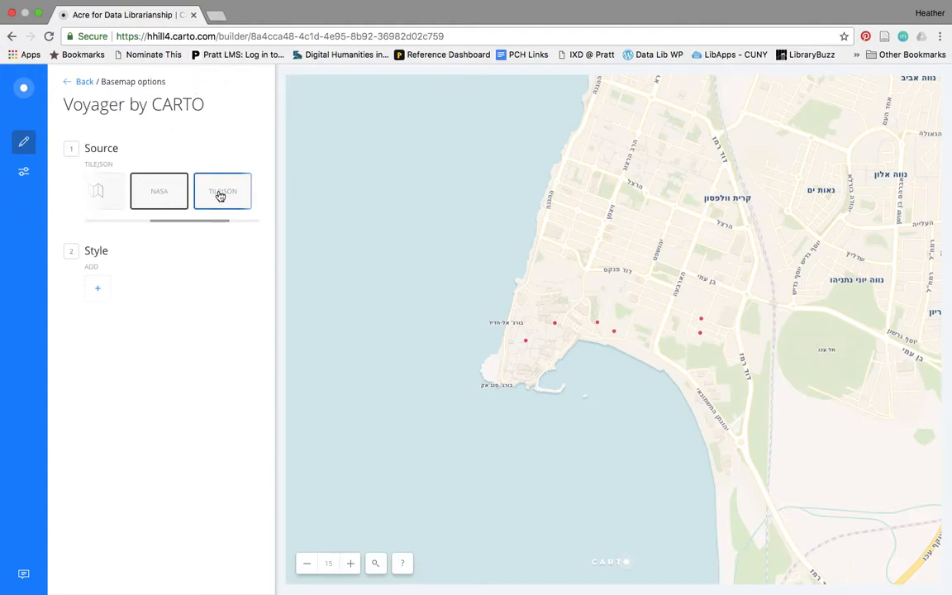
left_click(204, 204)
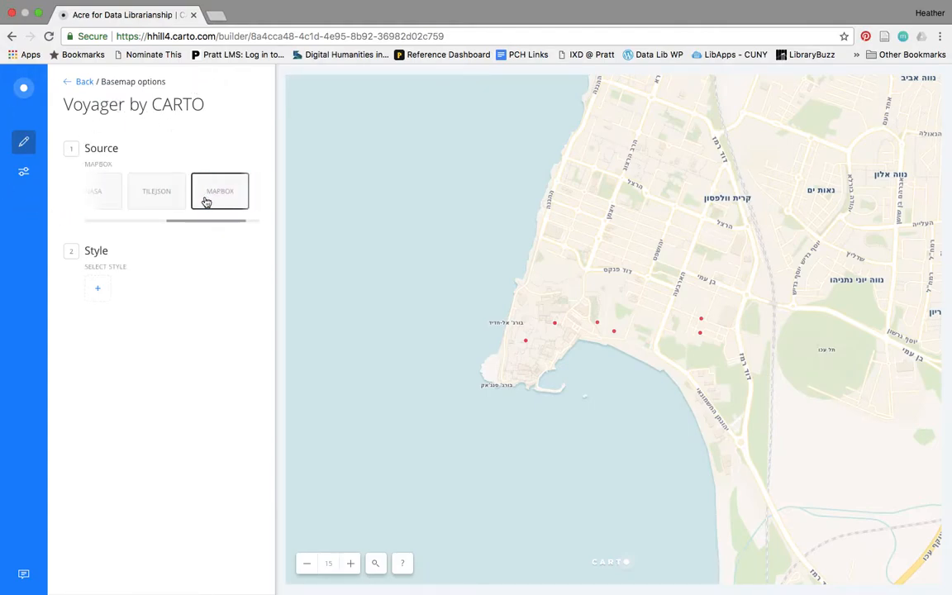
left_click(99, 287)
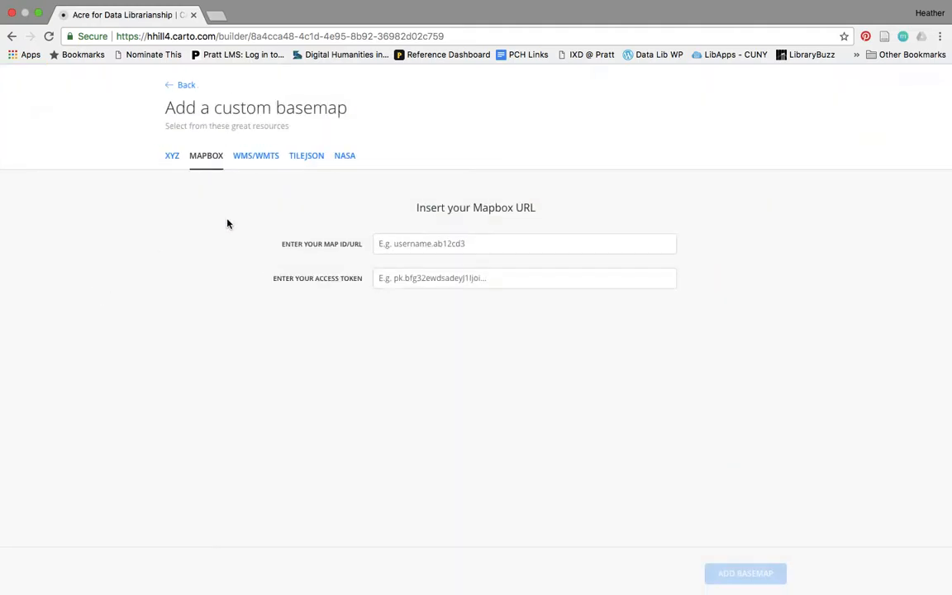
left_click(183, 86)
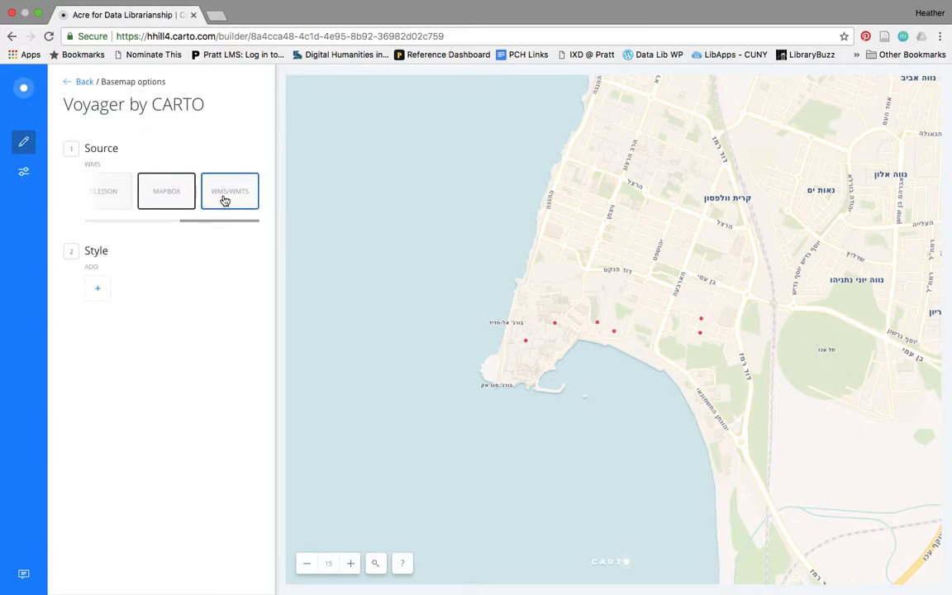
left_click(224, 200)
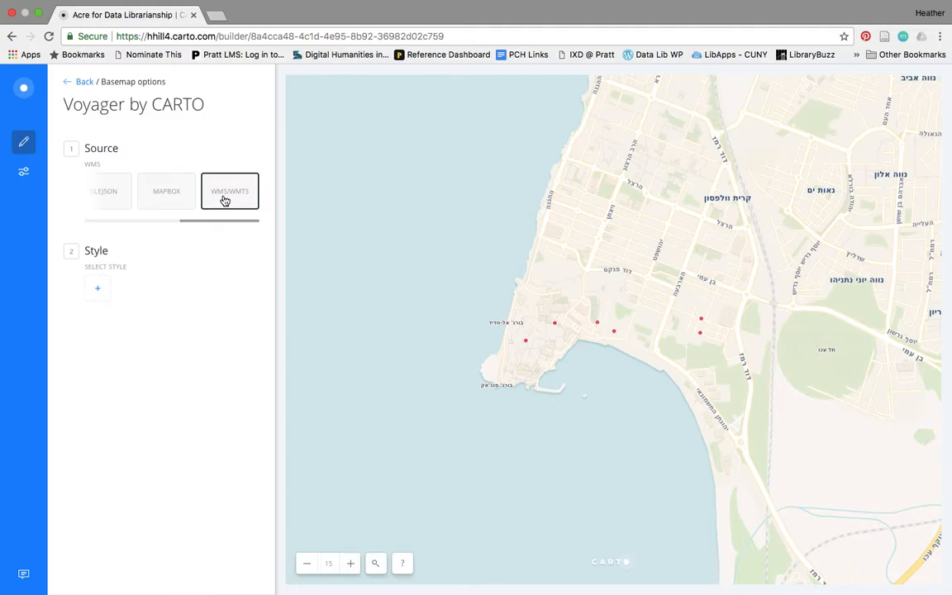
left_click(103, 291)
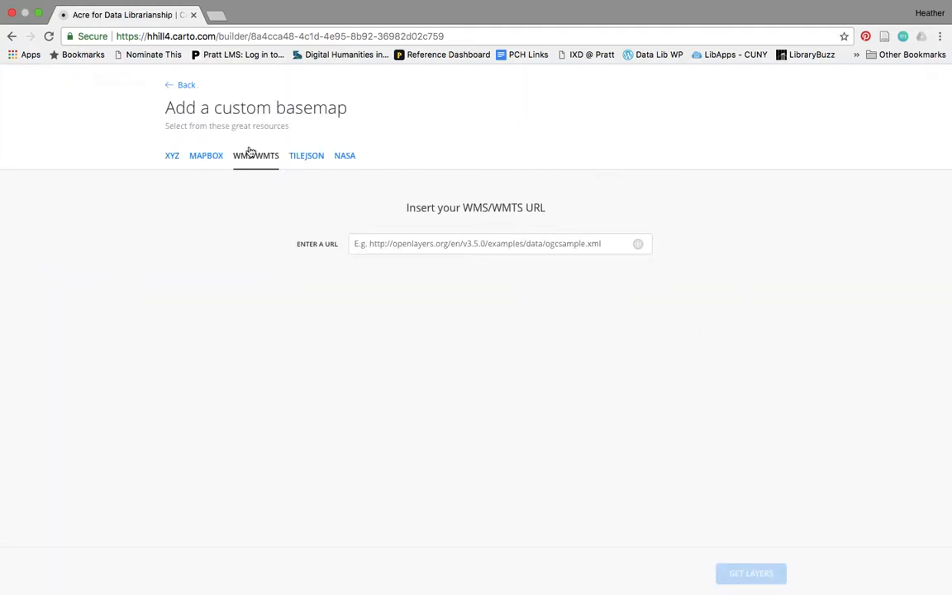
left_click(187, 89)
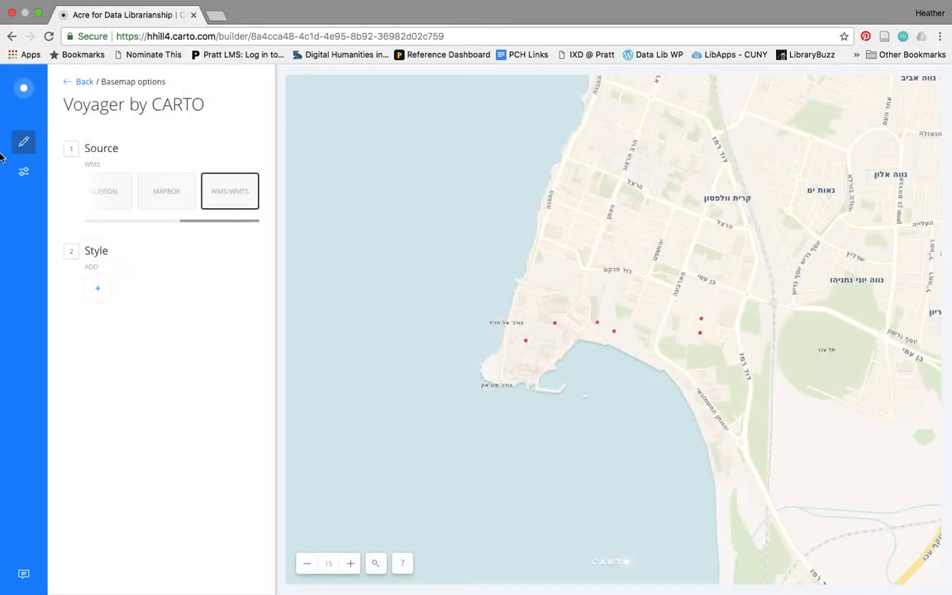
- Set the basemap source back to CARTO
scroll(143, 191, "left", 5)
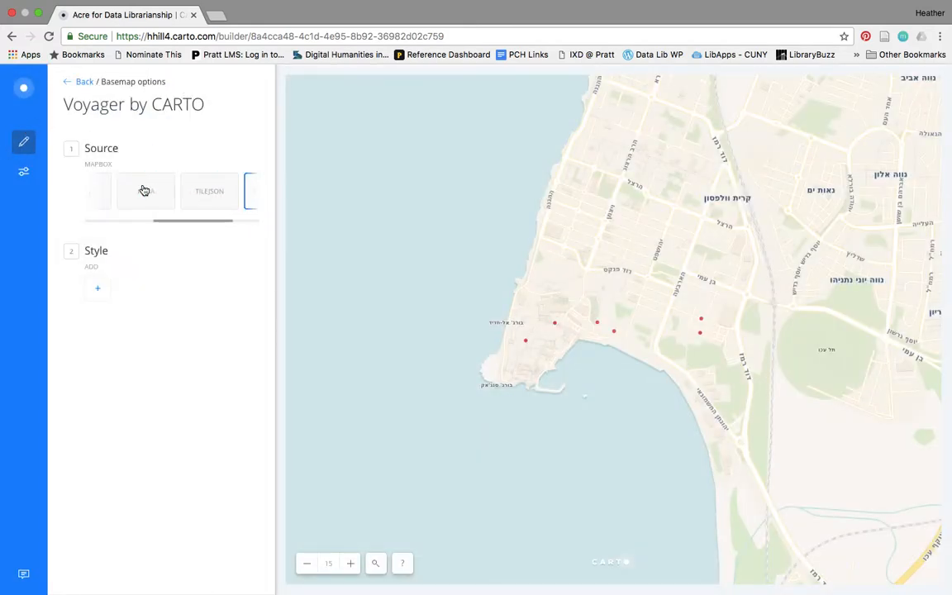
scroll(137, 191, "left", 5)
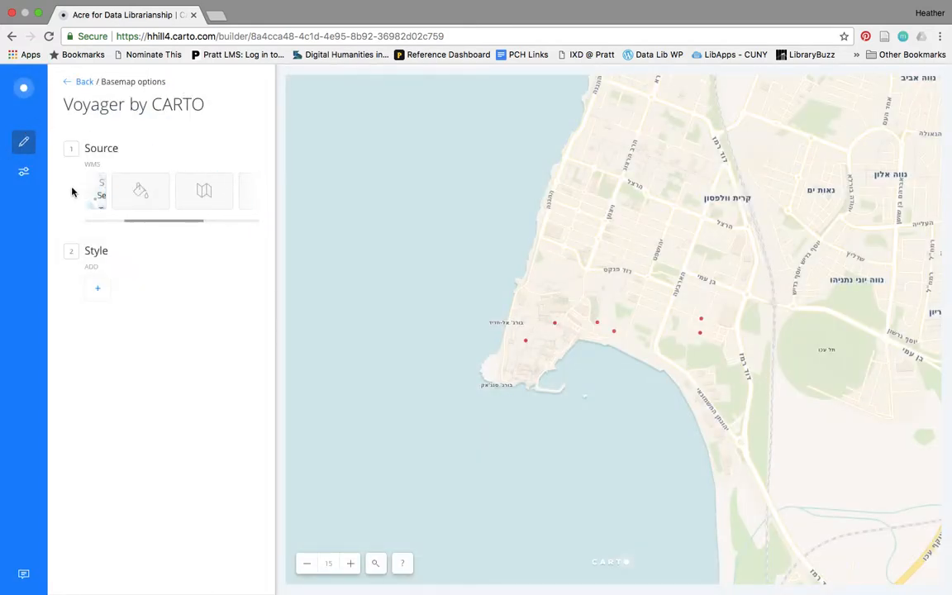
left_click(118, 195)
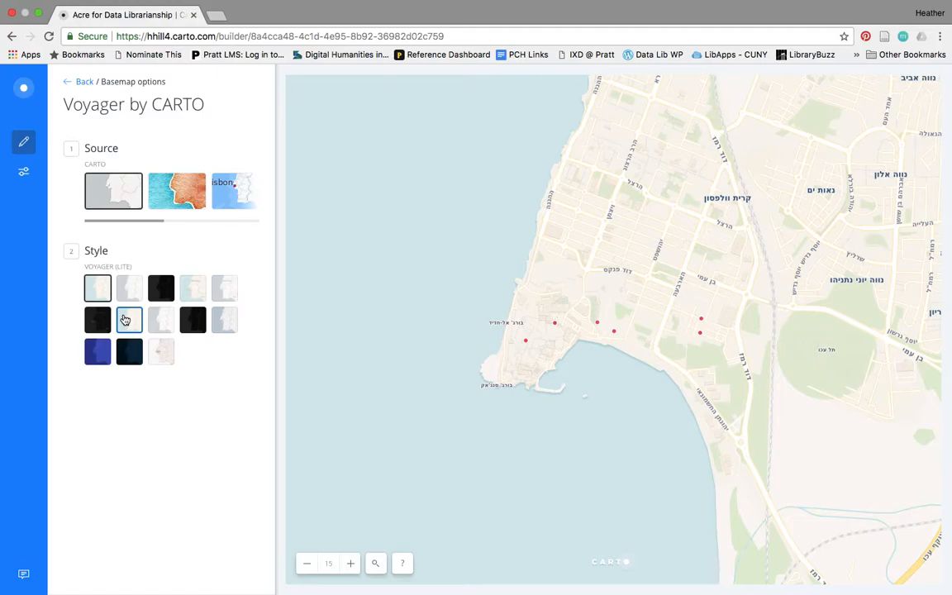
- Change the basemap style to Voyager (lite) and return to the map's layer list
left_click(126, 320)
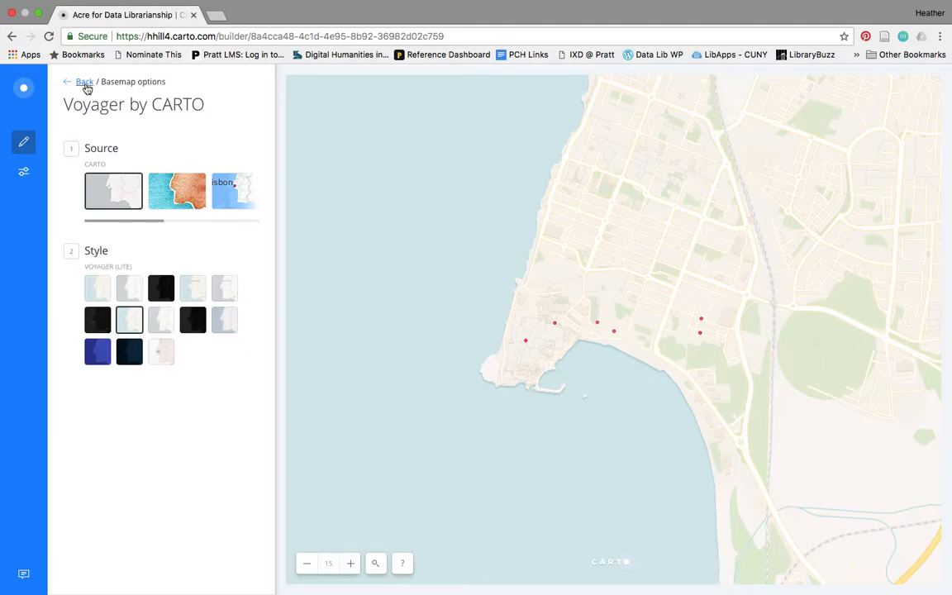
left_click(85, 82)
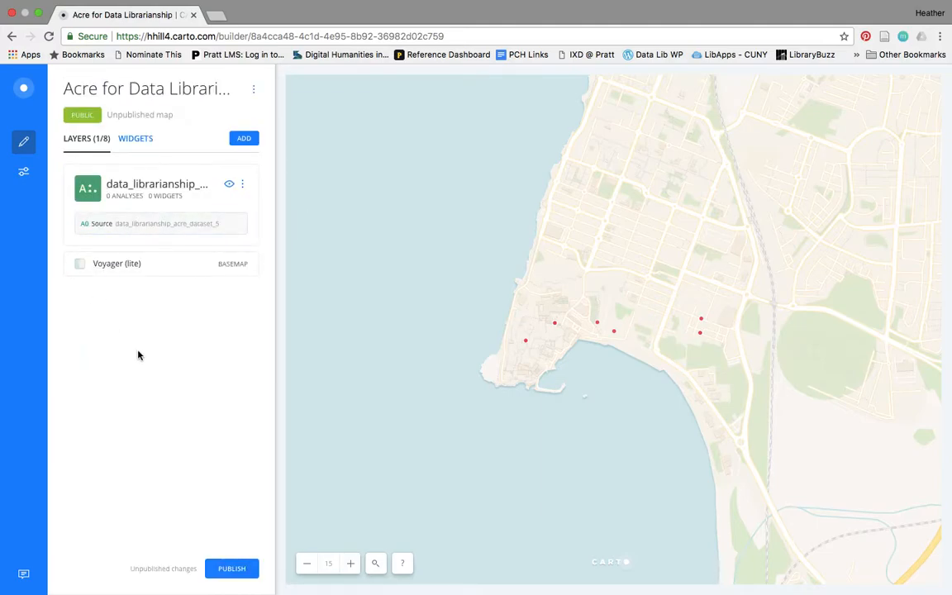
- Hide the data_librarianship layer and show it again, and center the map on that layer
left_click(230, 185)
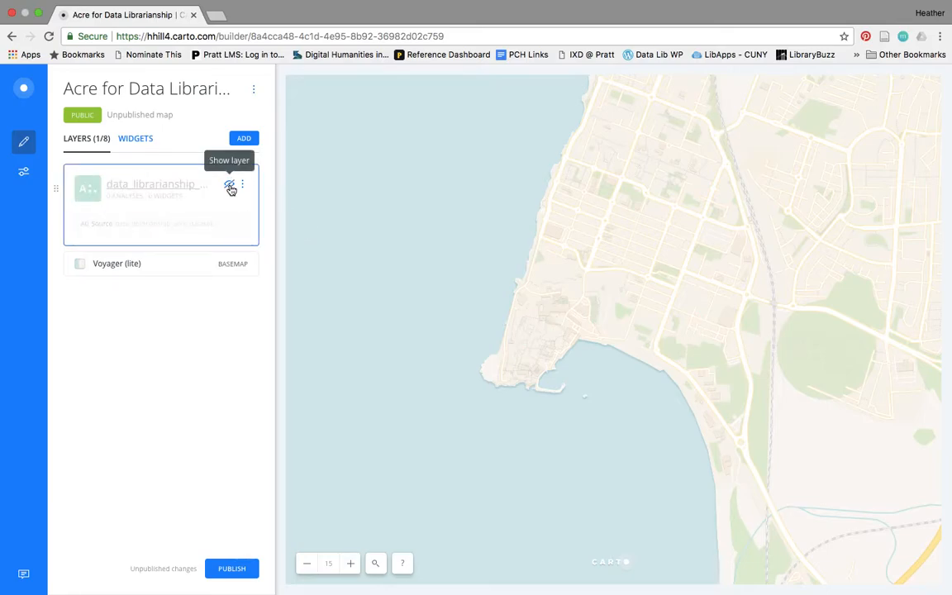
left_click(231, 186)
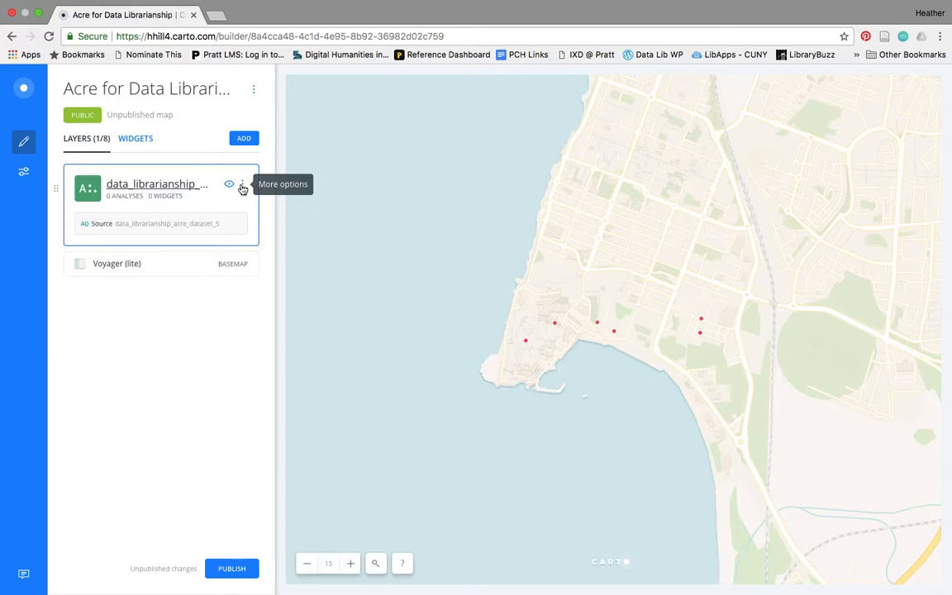
left_click(242, 186)
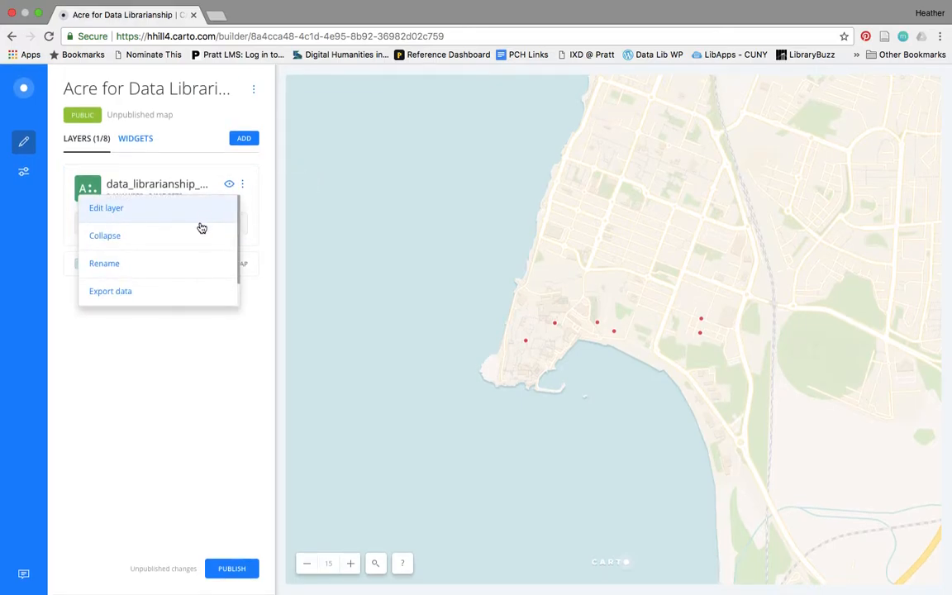
scroll(203, 241, "down", 1)
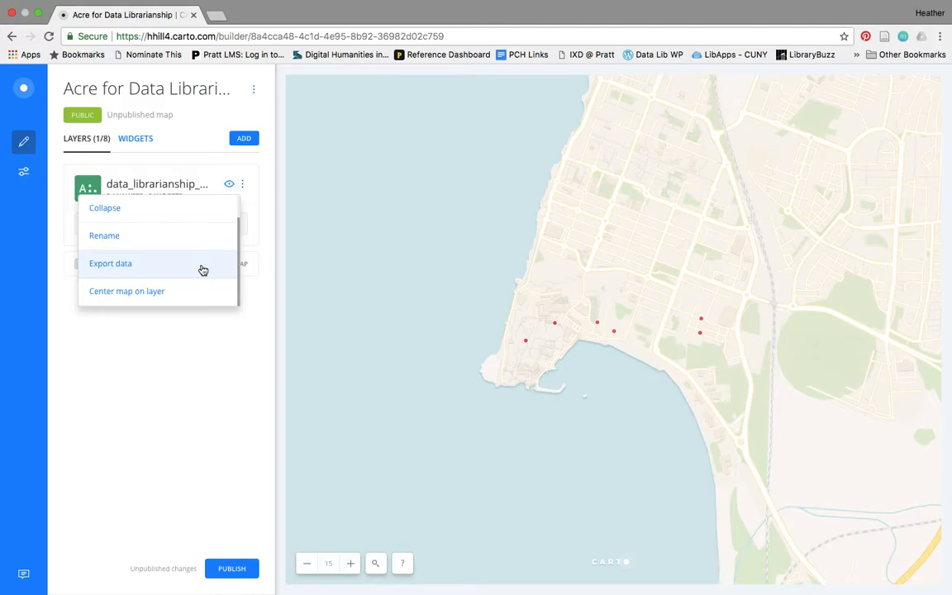
left_click(198, 293)
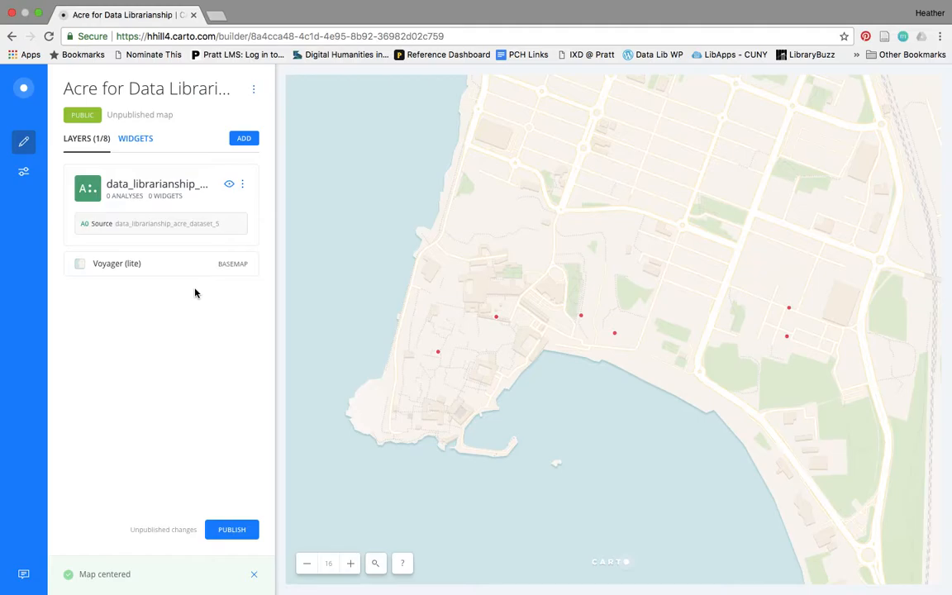
- Open the data_librarianship layer's options and examine its data columns
left_click(134, 187)
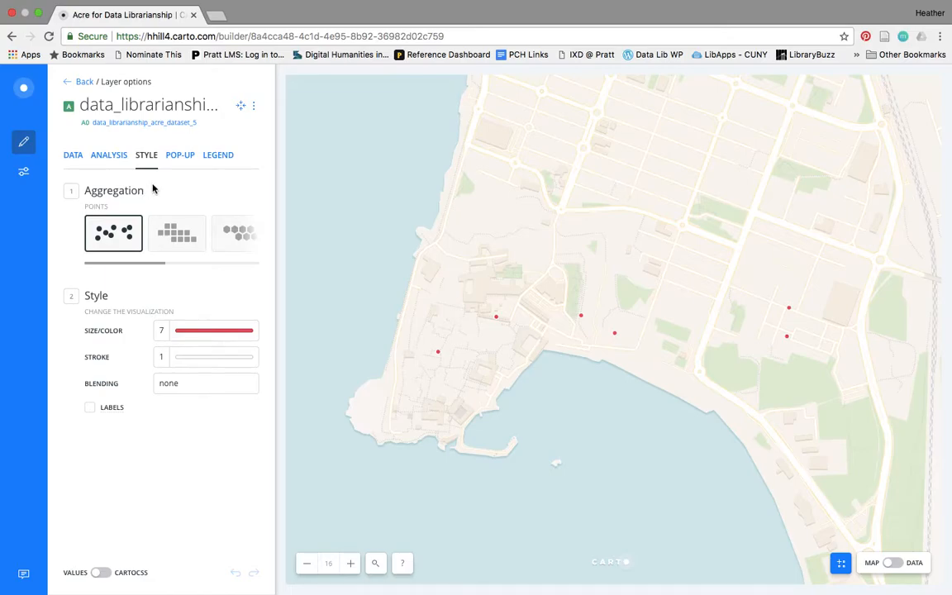
left_click(71, 159)
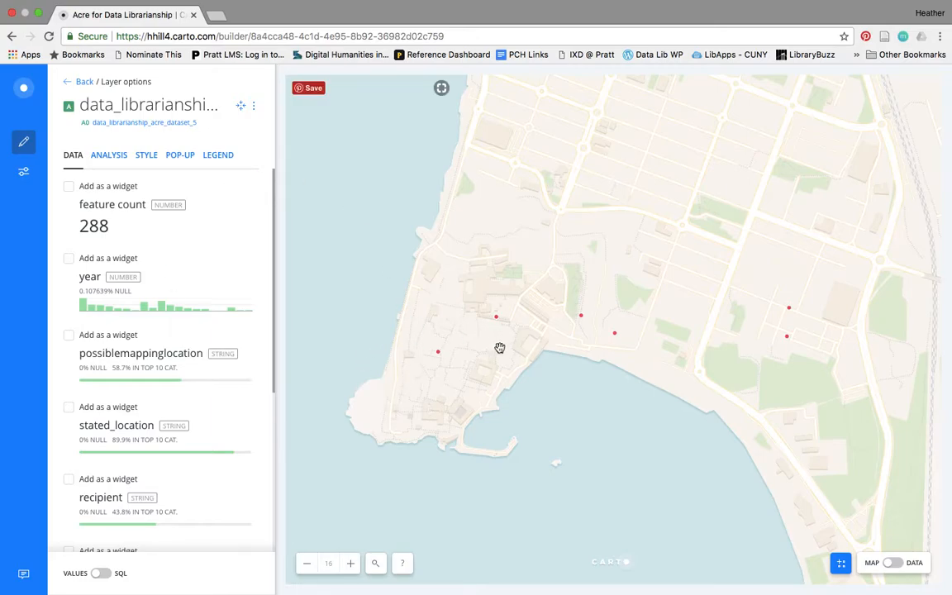
- Look through the analyses available for the layer under Create and Clean, Analyze and Predict, and Transform, without adding one
left_click(109, 155)
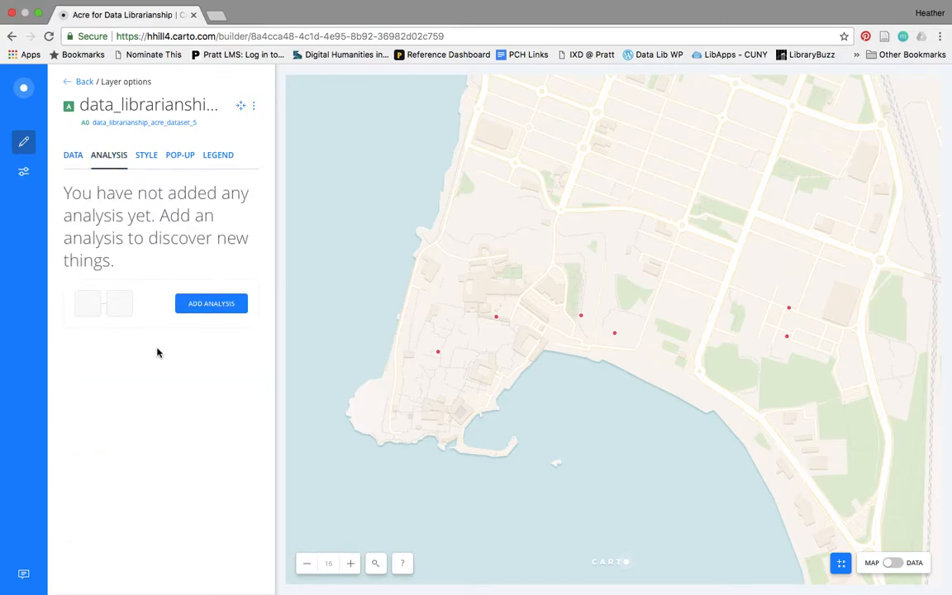
left_click(208, 306)
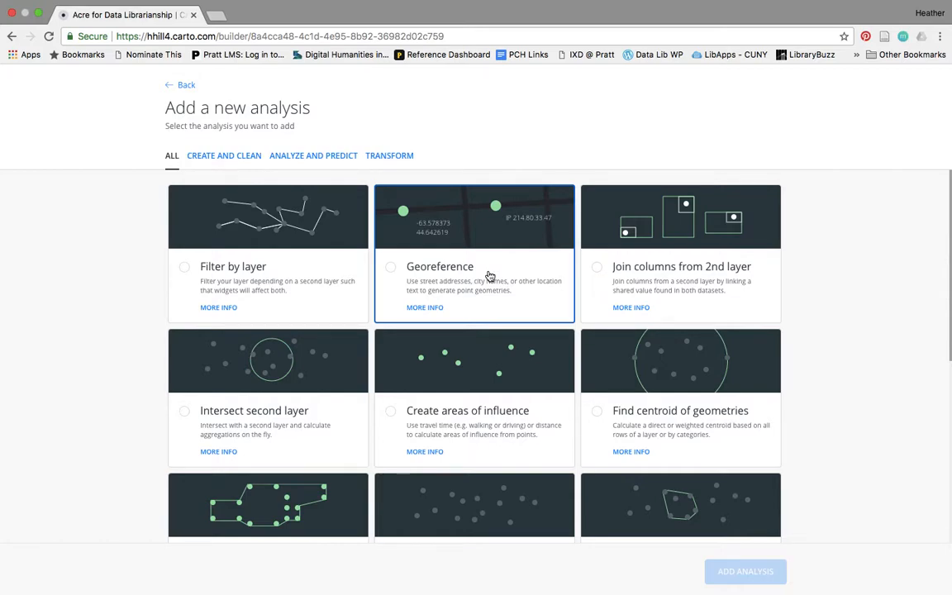
left_click(244, 155)
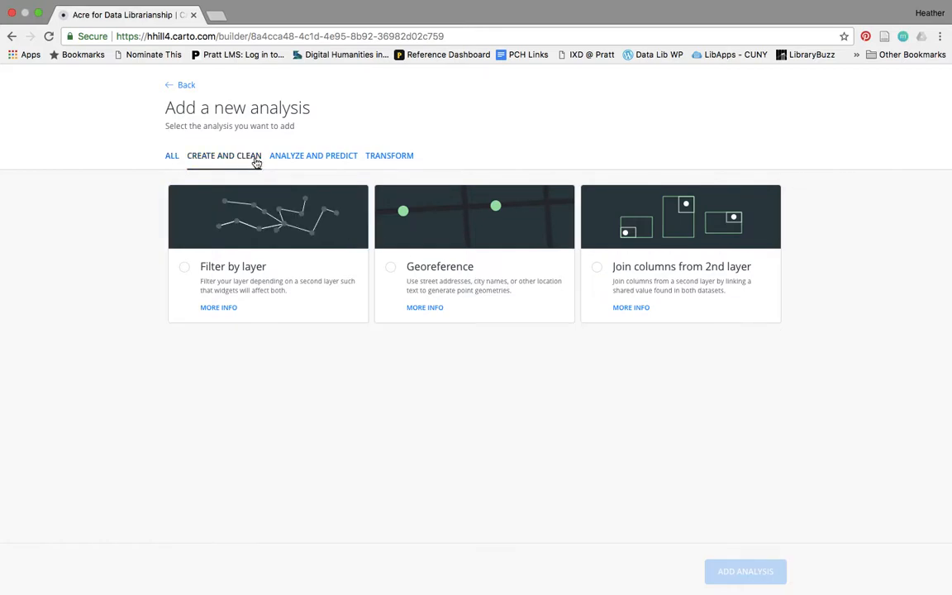
left_click(305, 160)
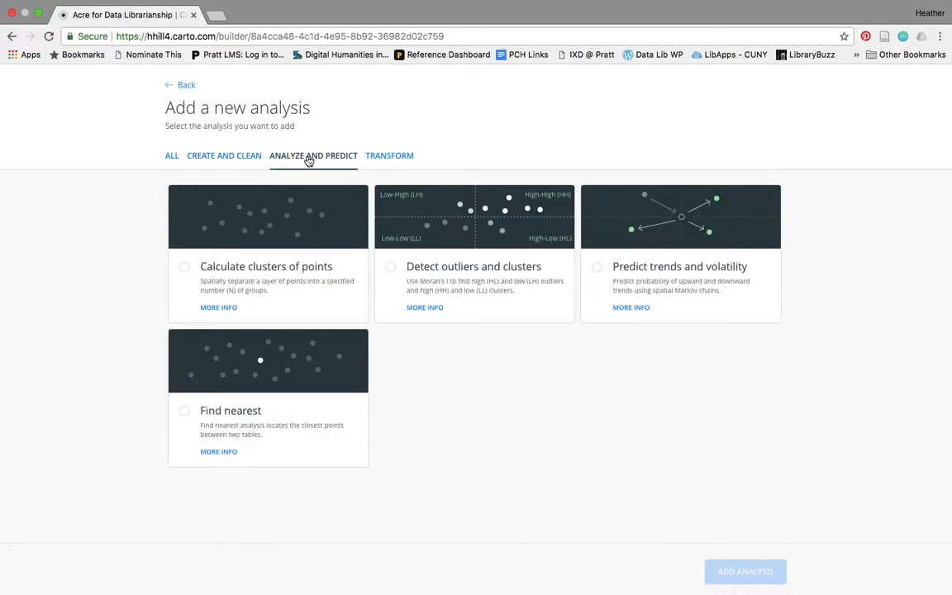
left_click(405, 157)
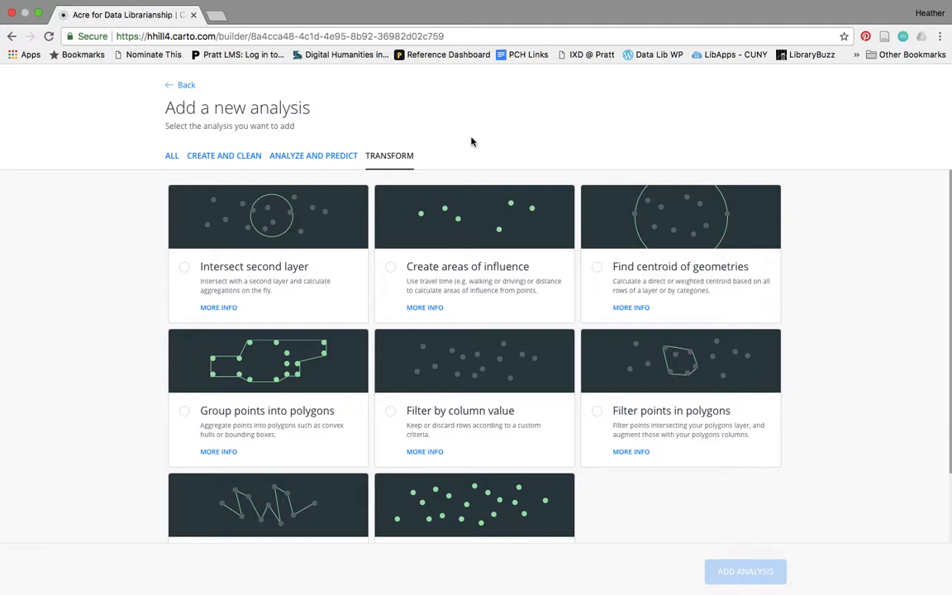
left_click(184, 86)
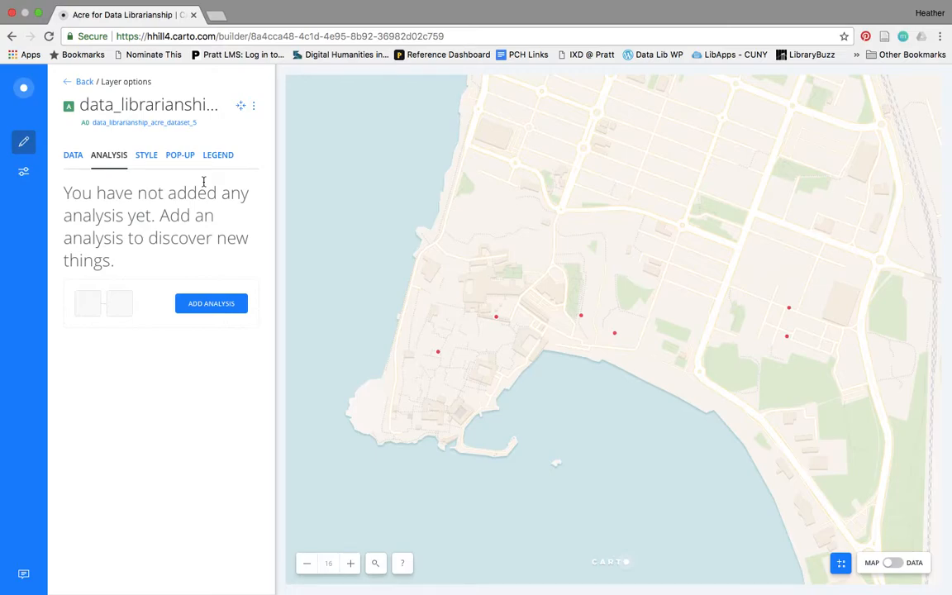
- Try the squares, hexbins and heatmap aggregations in the layer's style, and return the aggregation to points
left_click(146, 155)
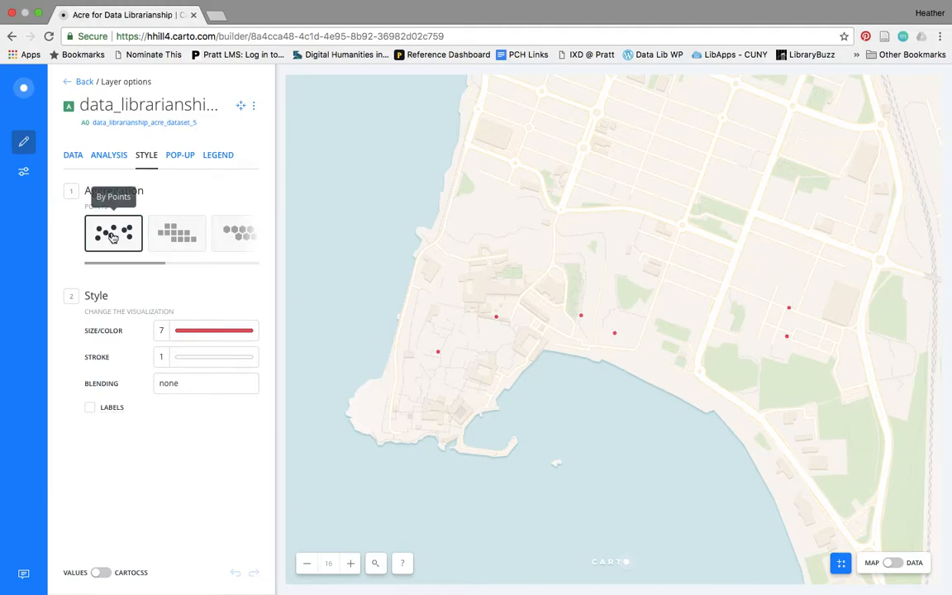
left_click(199, 248)
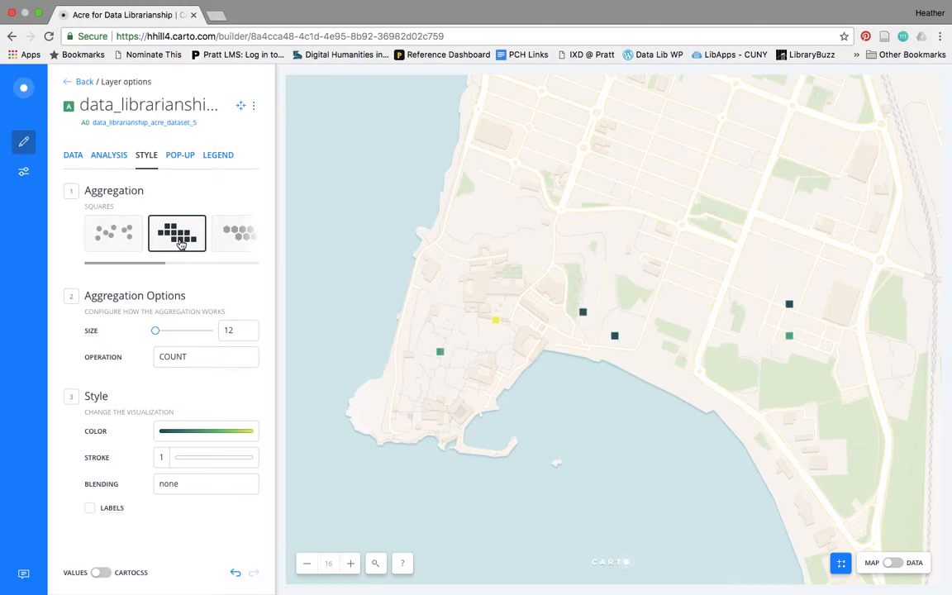
scroll(180, 241, "right", 3)
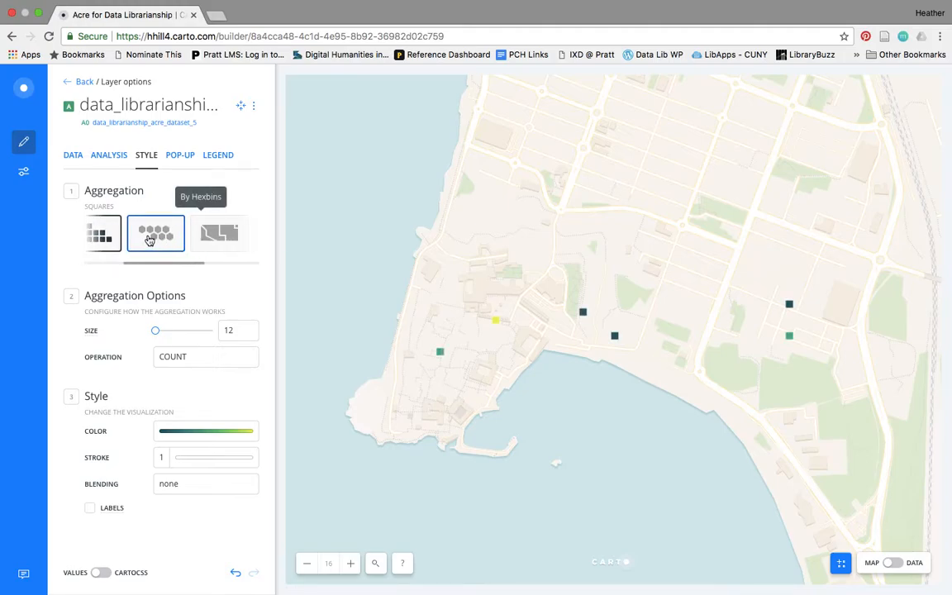
left_click(149, 239)
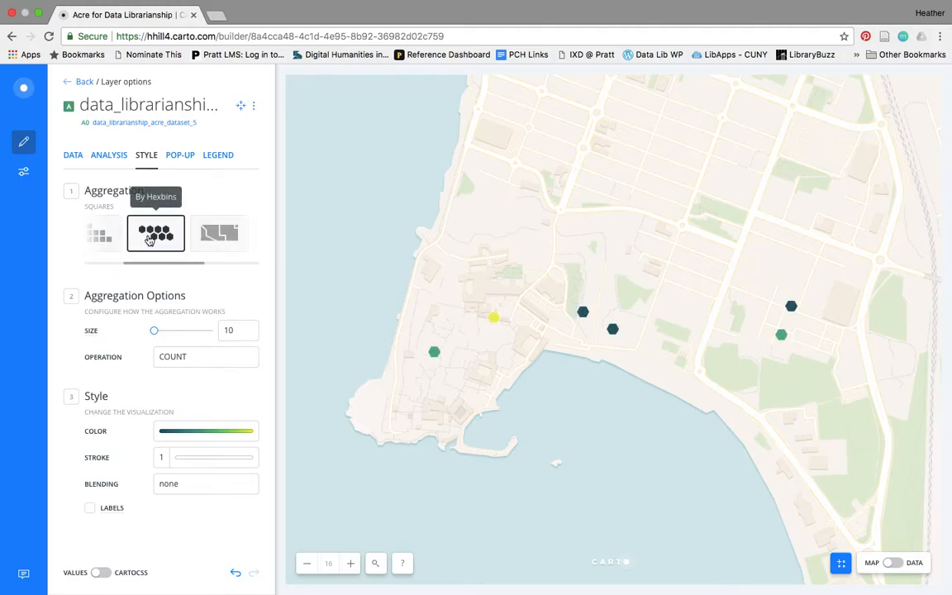
scroll(149, 239, "right", 3)
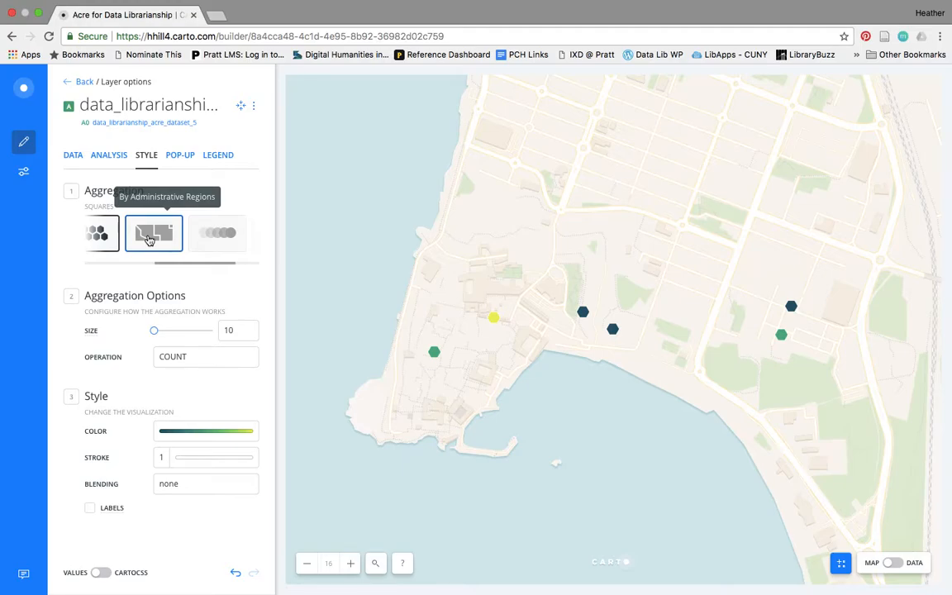
scroll(150, 239, "right", 2)
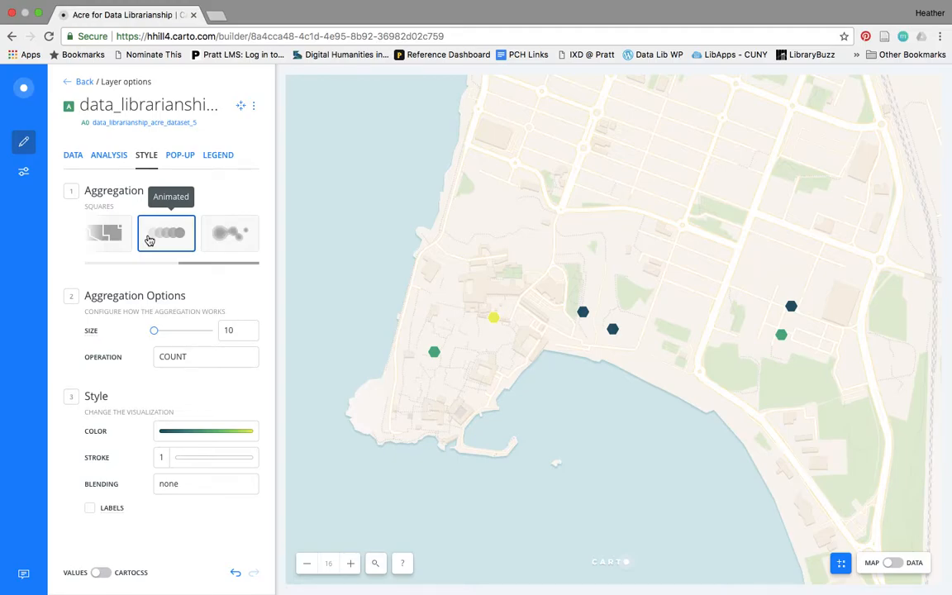
left_click(227, 236)
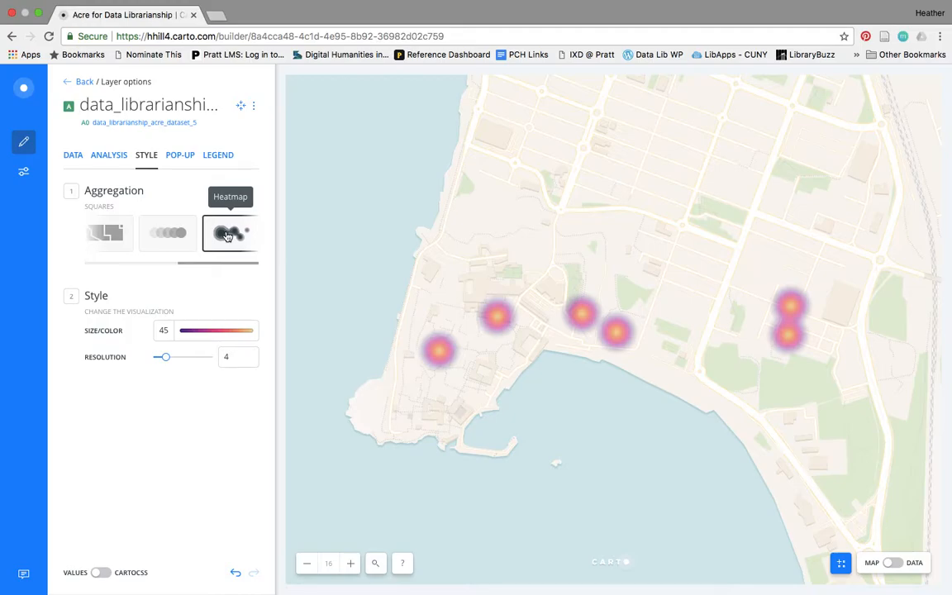
scroll(227, 236, "left", 5)
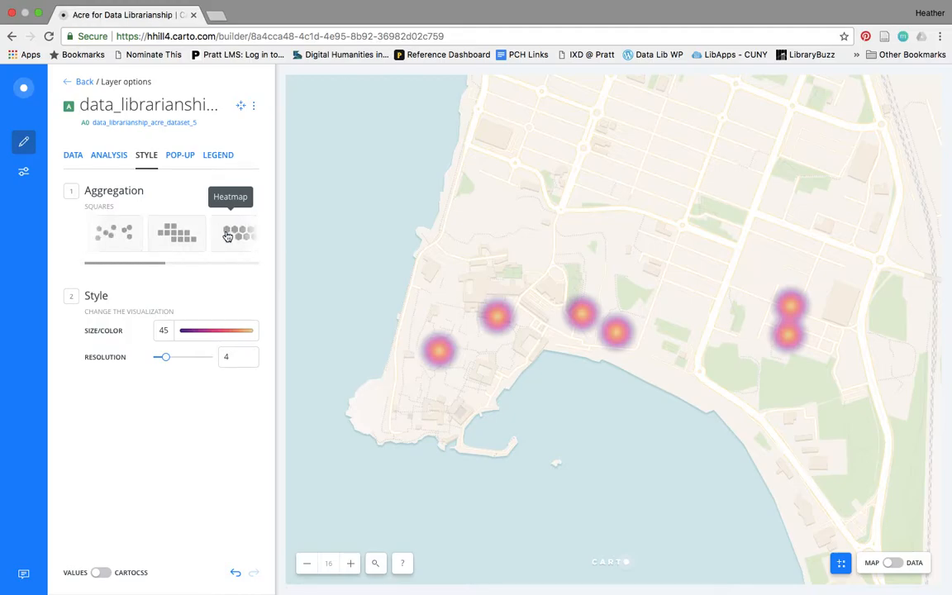
left_click(115, 235)
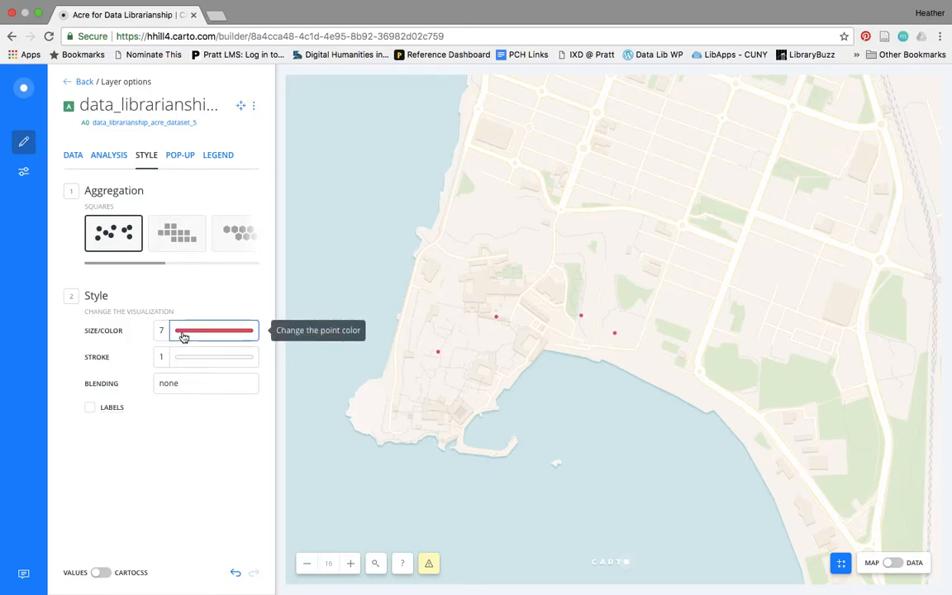
- Set the fixed size of the layer's points to 10
left_click(165, 331)
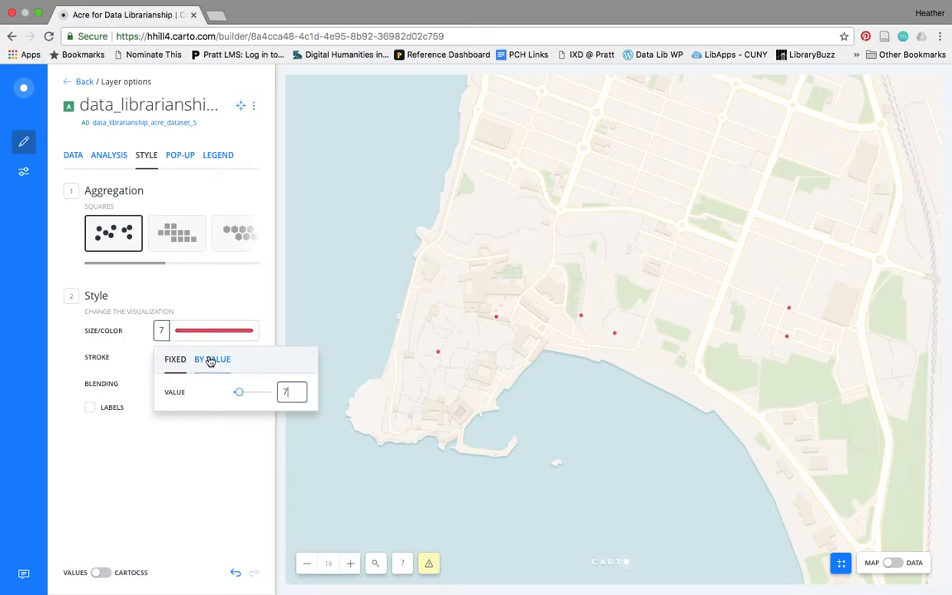
double_click(291, 390)
type("10")
left_click(237, 286)
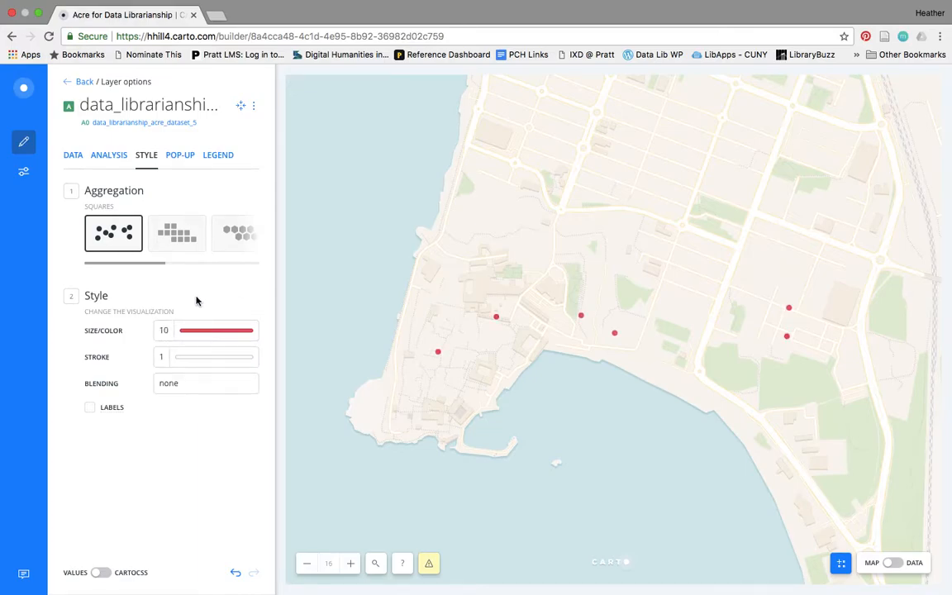
- Set the solid color of the layer's points to purple, hex #581476
left_click(195, 330)
left_click(217, 519)
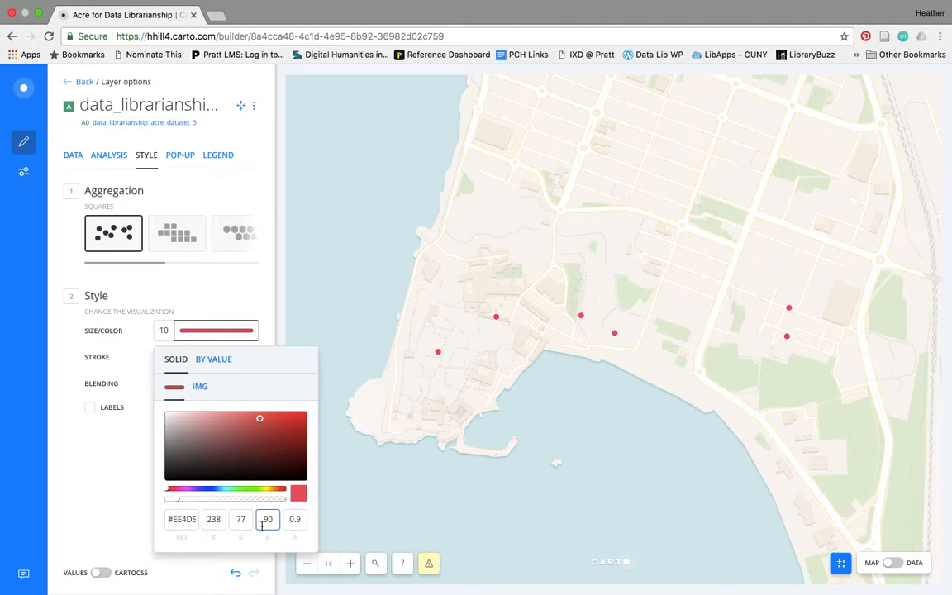
double_click(184, 518)
type("581476")
left_click(214, 520)
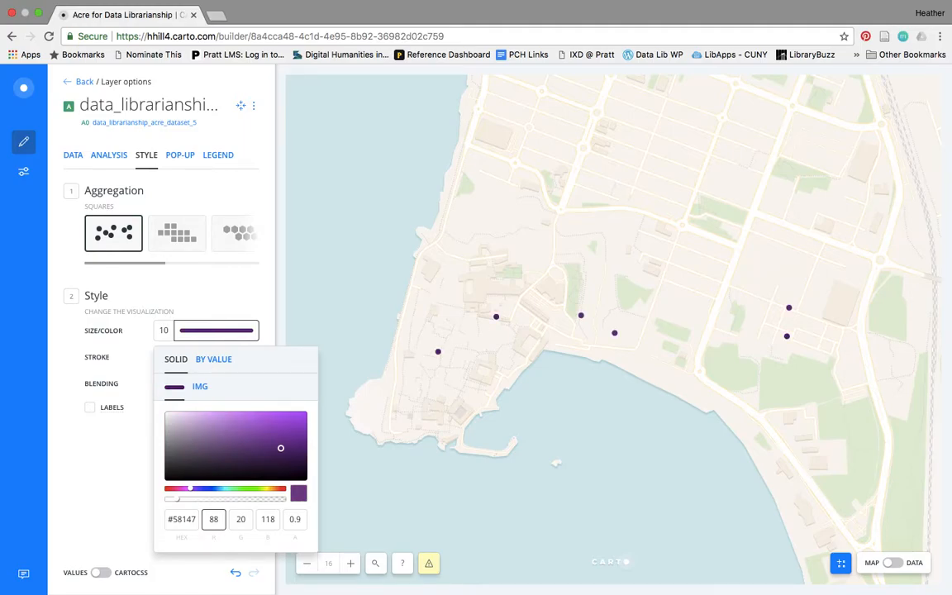
left_click(229, 294)
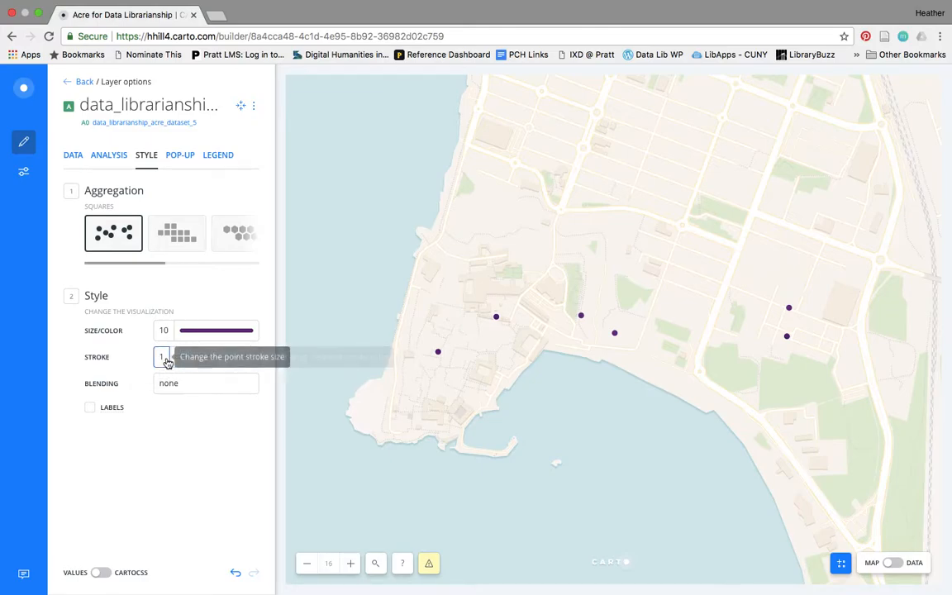
- Check the point stroke's size setting and set the stroke color to gray, hex #696969
left_click(164, 360)
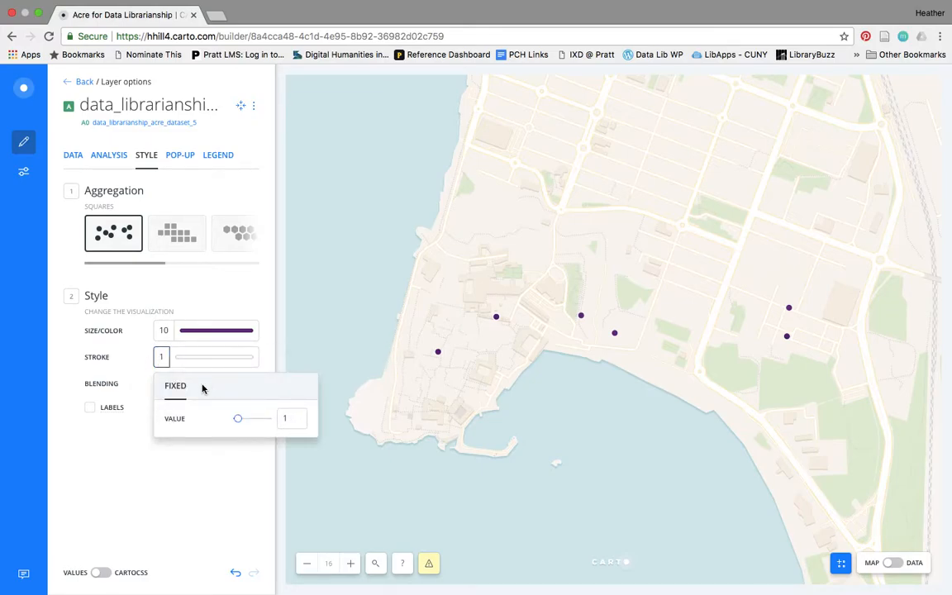
left_click(212, 365)
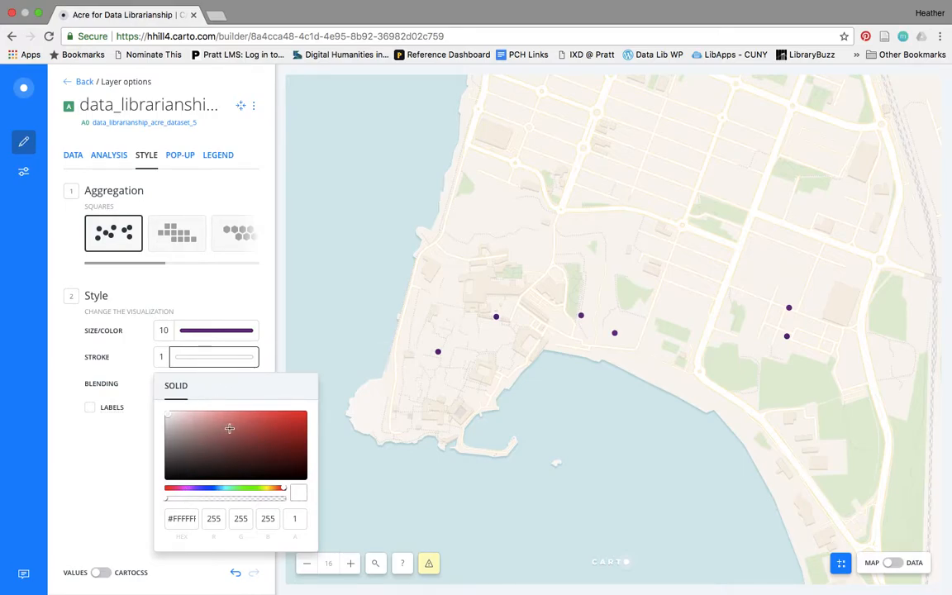
left_click(190, 521)
double_click(185, 523)
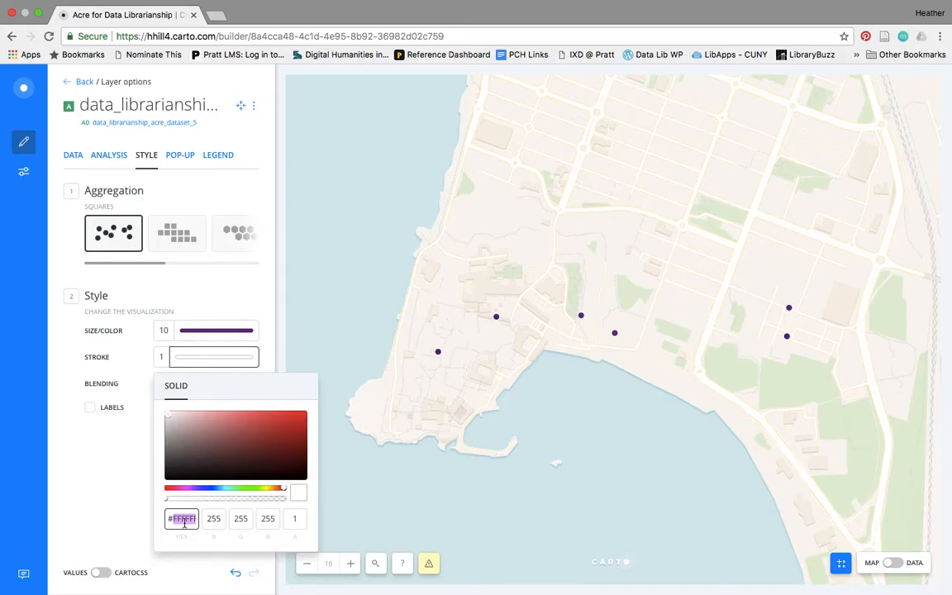
type("696969")
left_click(219, 518)
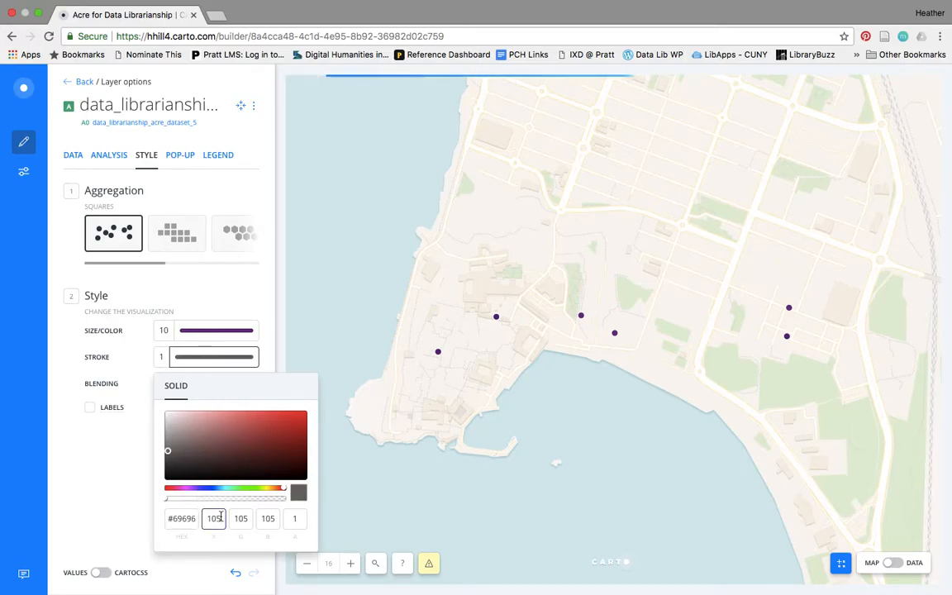
left_click(95, 499)
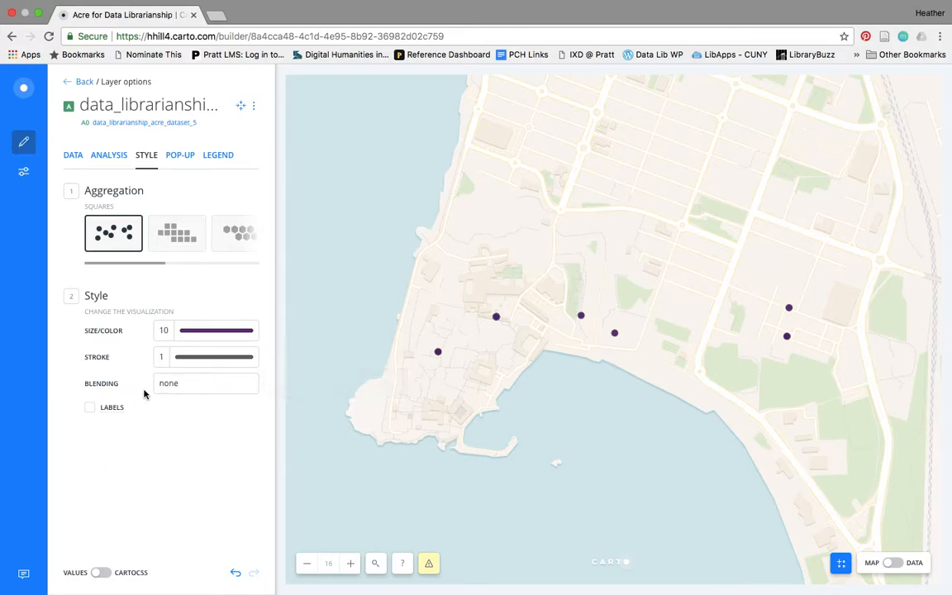
- Examine the blending modes and the label settings of the points, and leave labels turned off
left_click(245, 390)
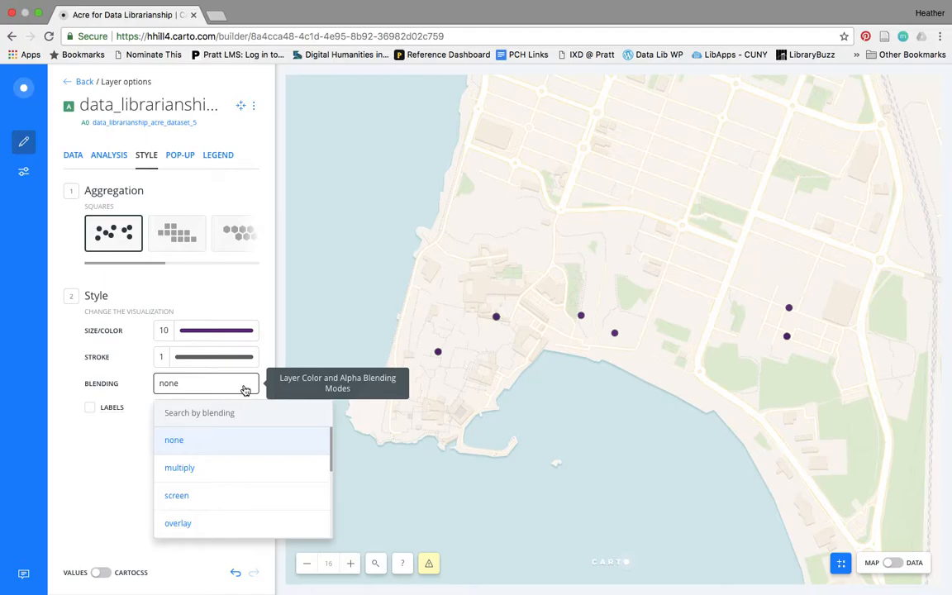
left_click(93, 470)
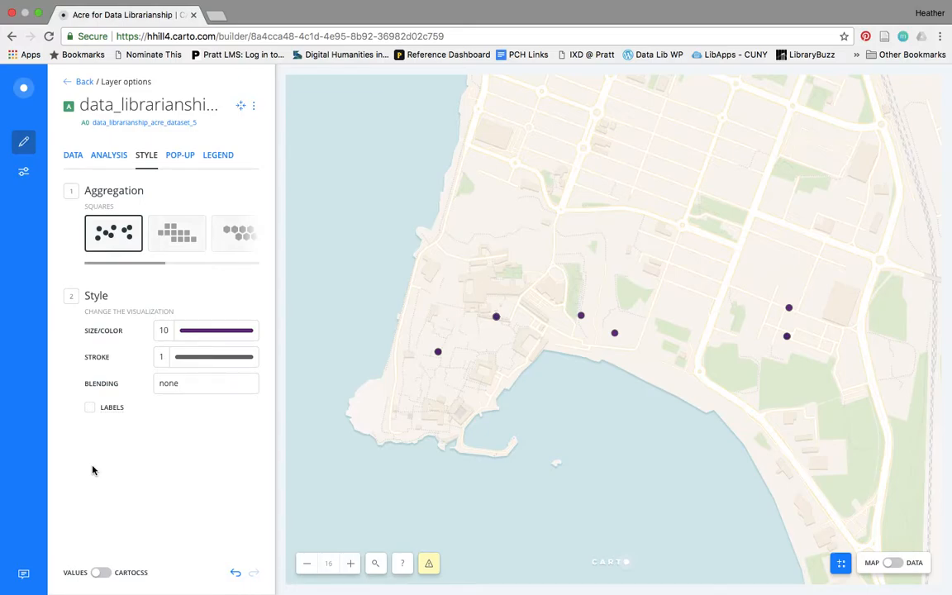
left_click(91, 409)
left_click(175, 435)
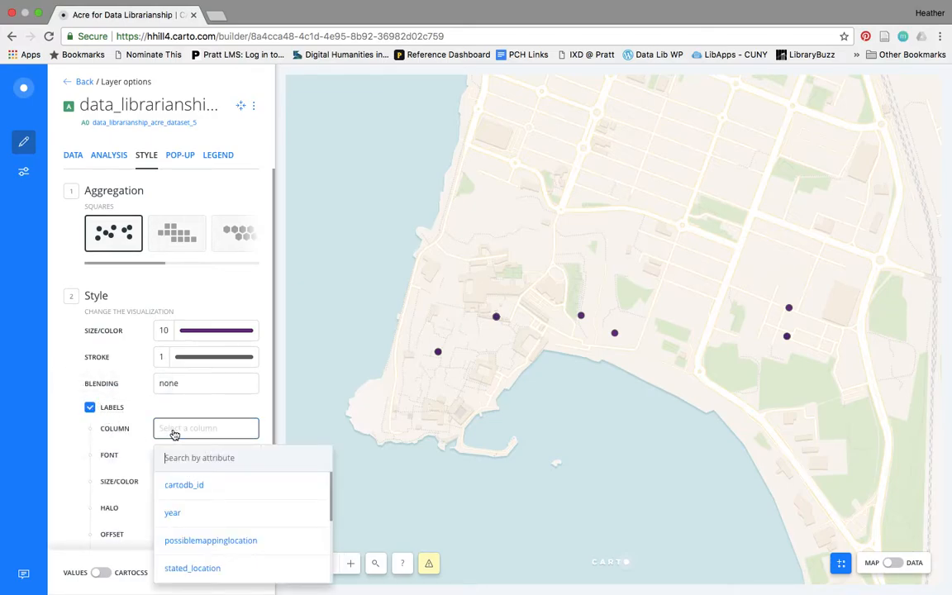
scroll(207, 494, "down", 3)
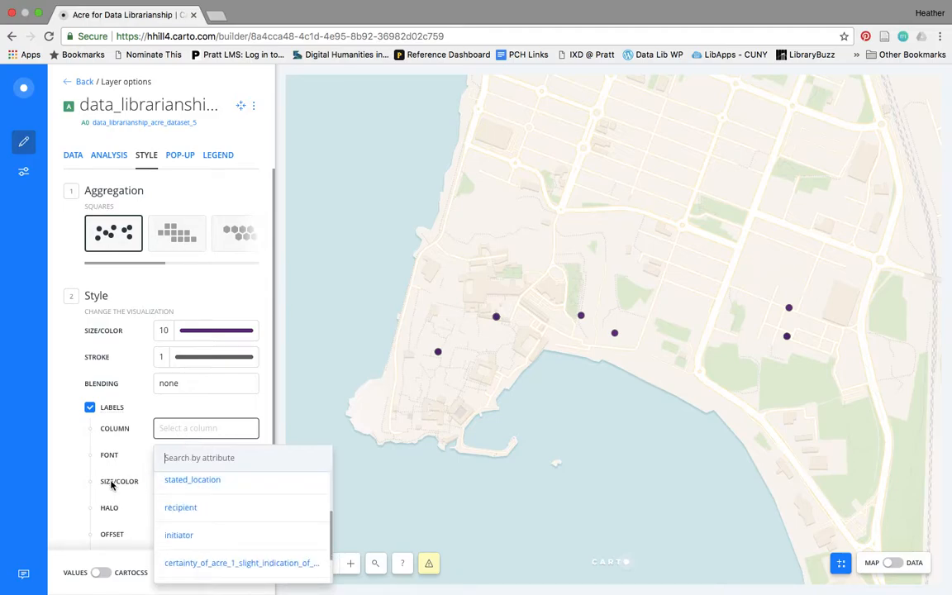
left_click(74, 477)
scroll(72, 480, "down", 2)
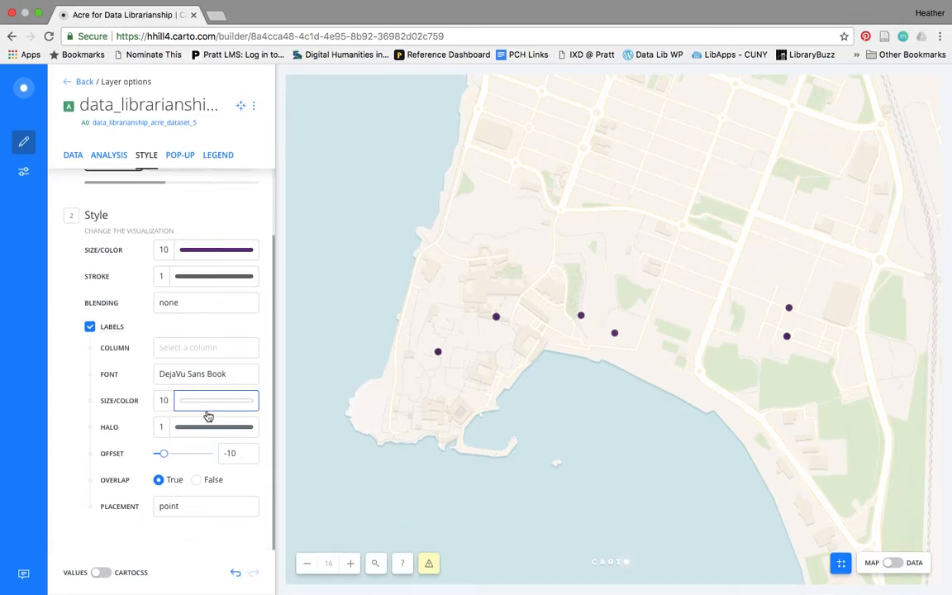
left_click(88, 327)
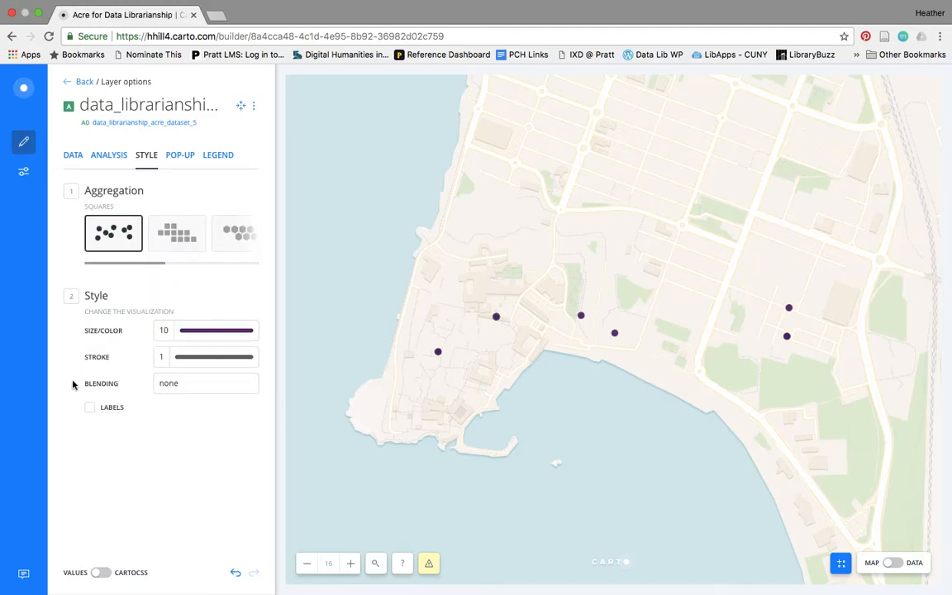
- View the CartoCSS code behind the layer's style, and return to the layer's style values
left_click(100, 572)
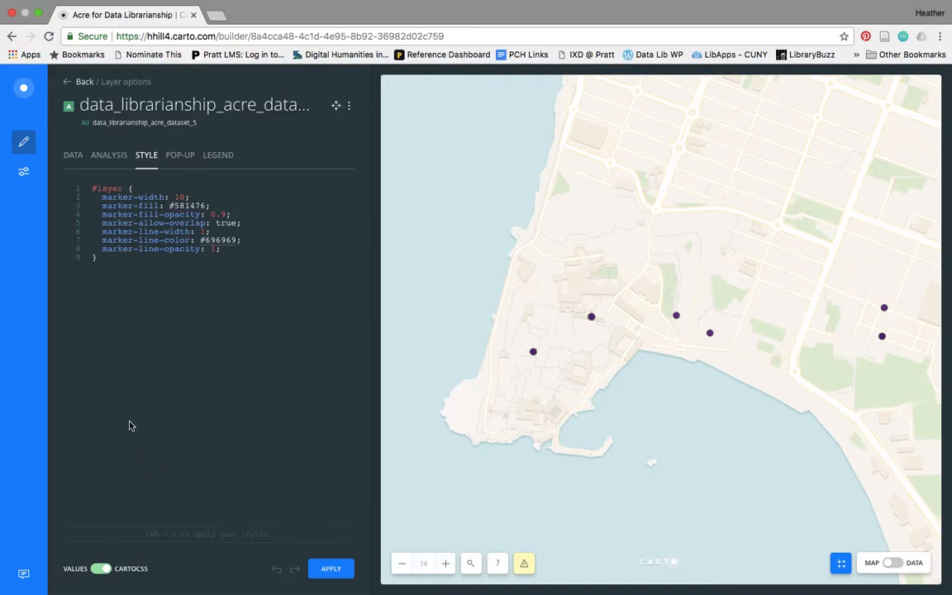
left_click(76, 81)
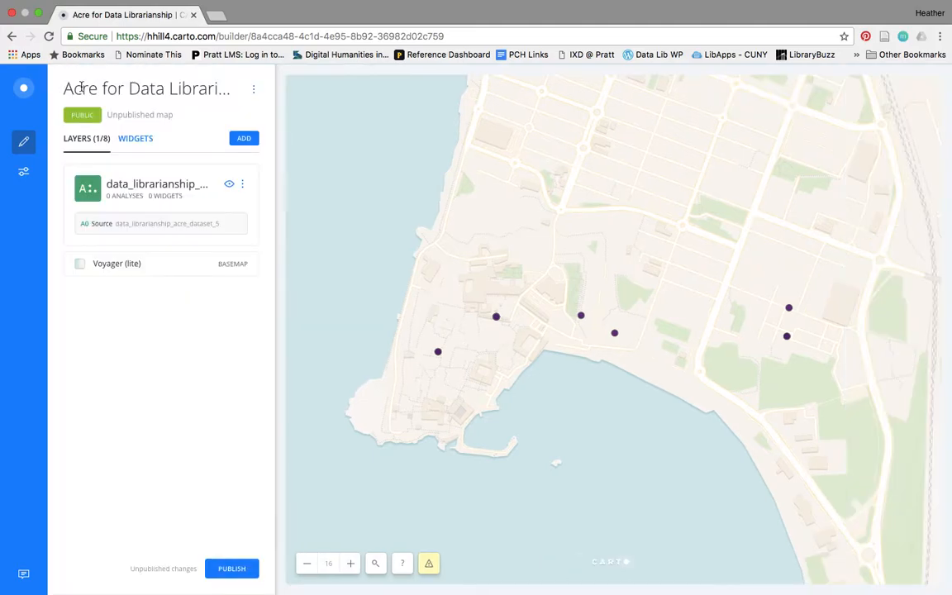
left_click(149, 184)
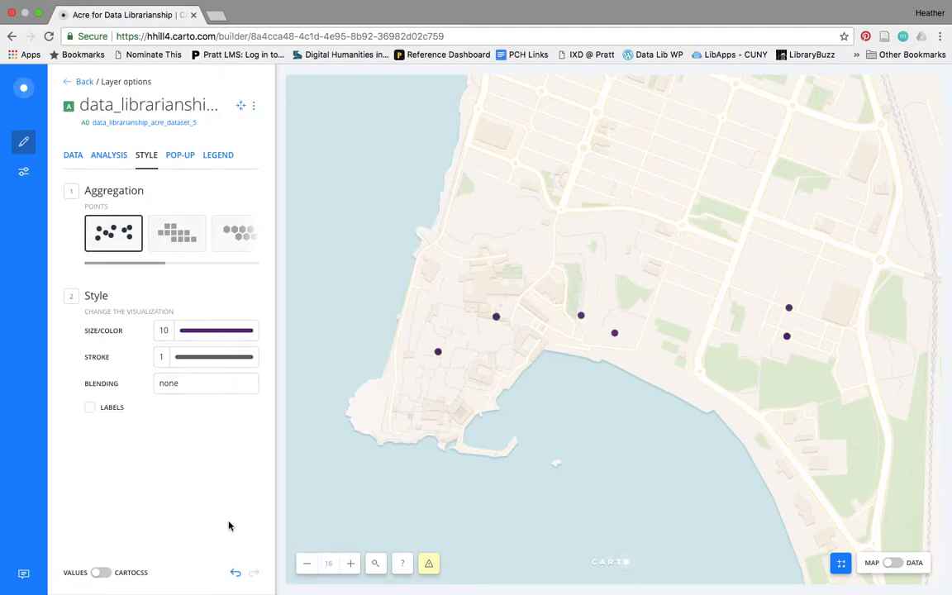
- Compare the layer's hover and click pop-up styles, and set the click pop-up to the dark style
left_click(177, 157)
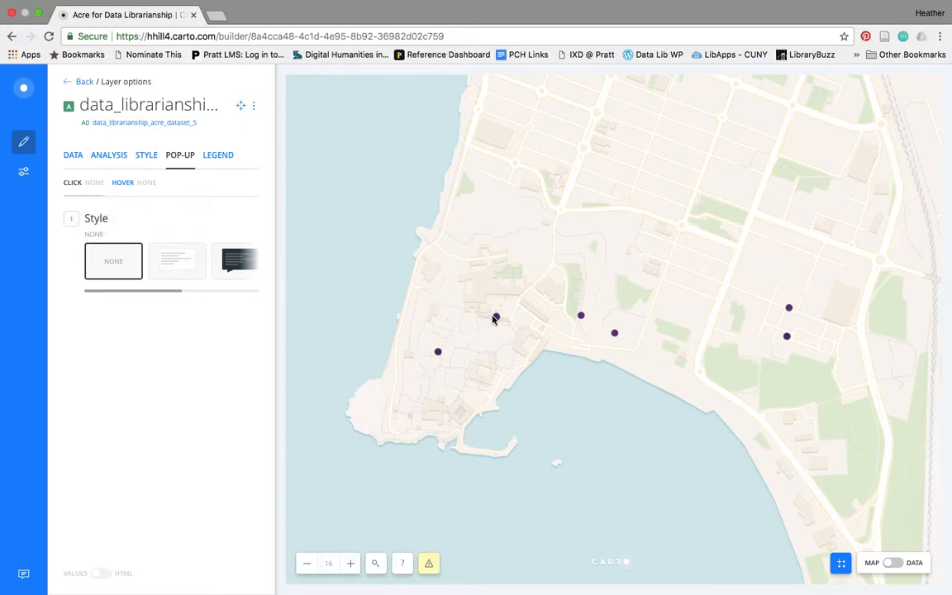
left_click(128, 186)
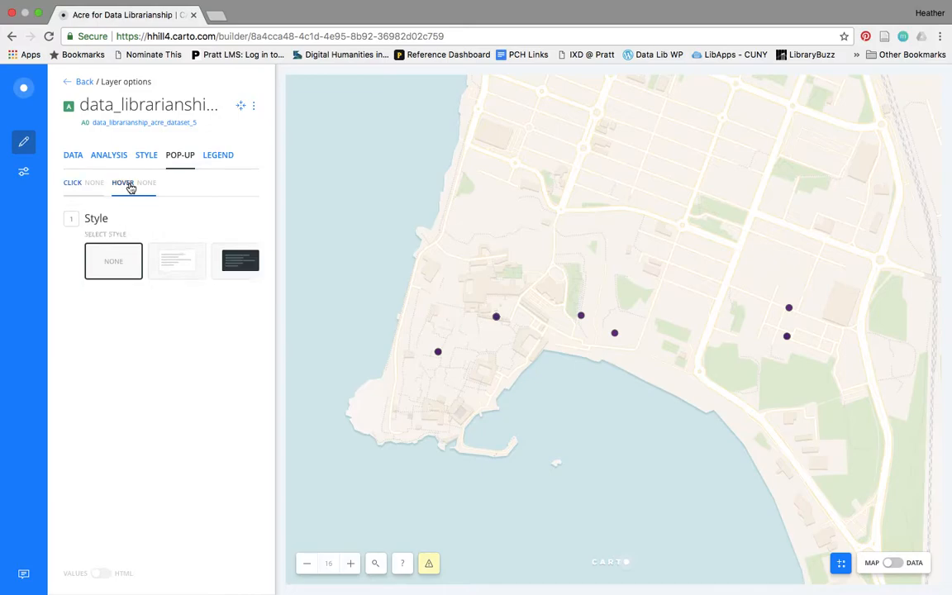
left_click(81, 186)
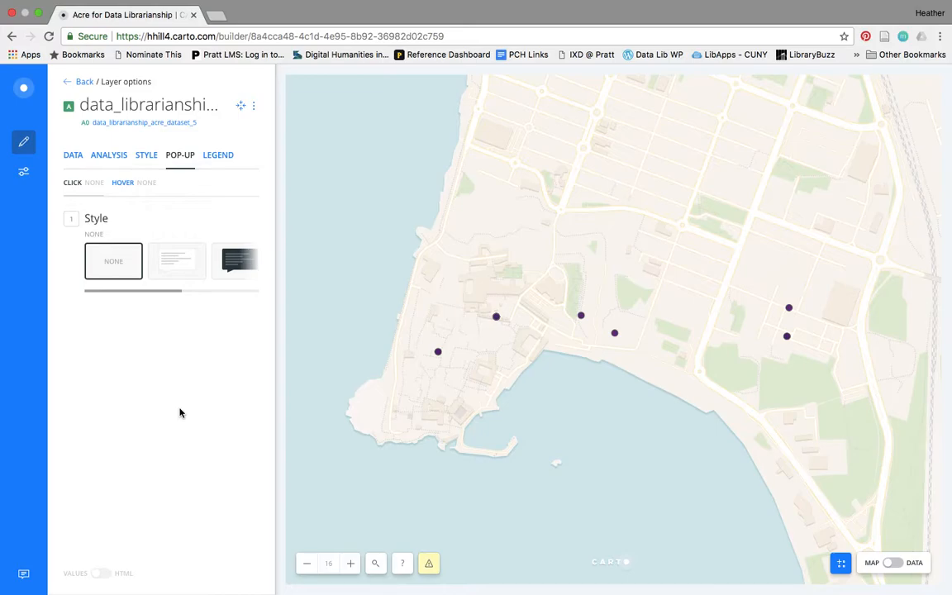
left_click(171, 267)
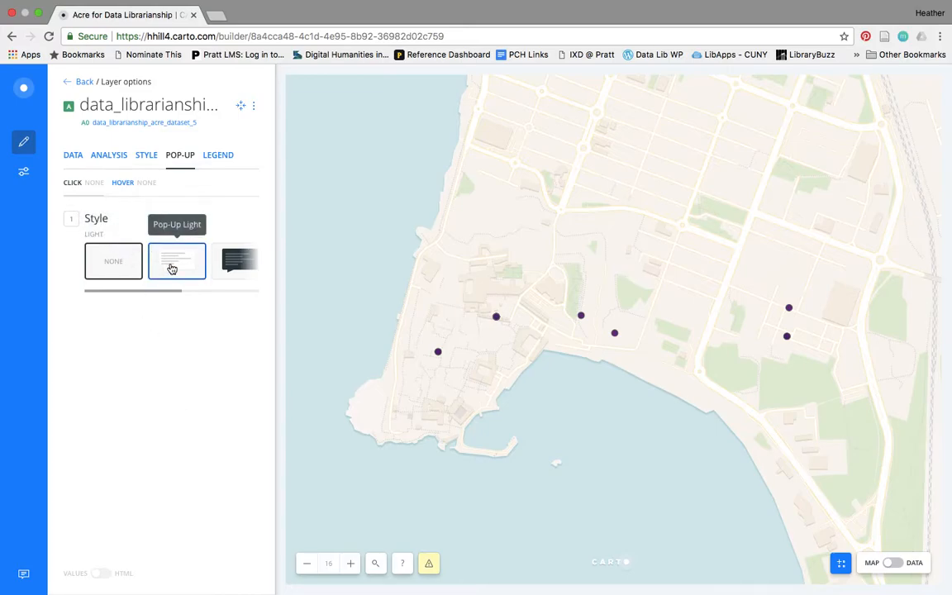
scroll(171, 268, "right", 2)
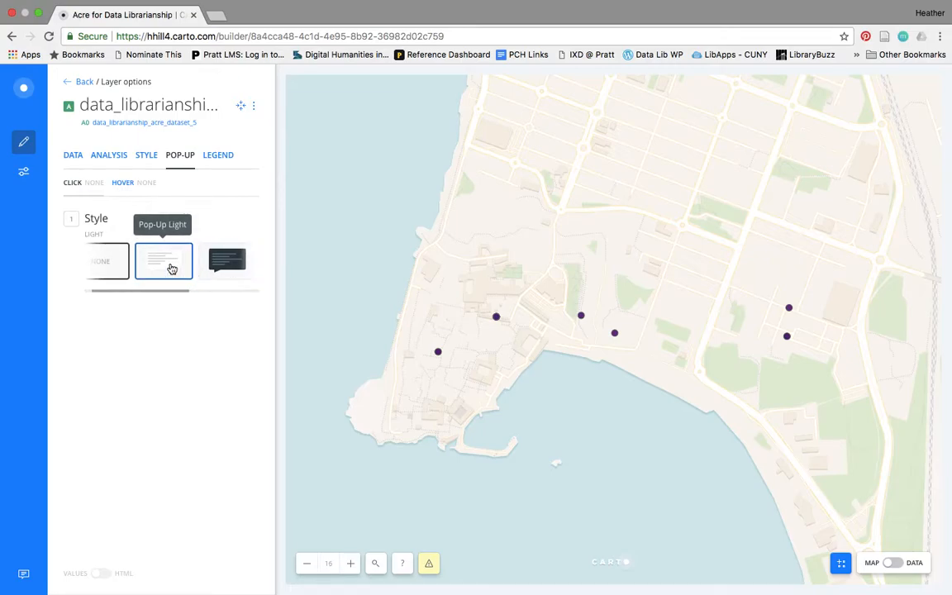
scroll(171, 268, "right", 2)
left_click(171, 267)
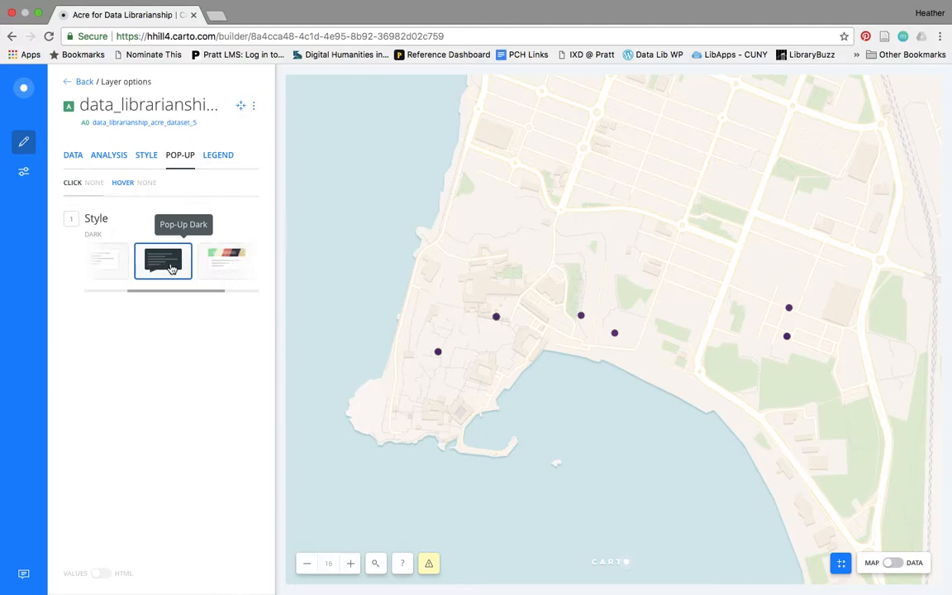
scroll(171, 268, "right", 2)
left_click(171, 268)
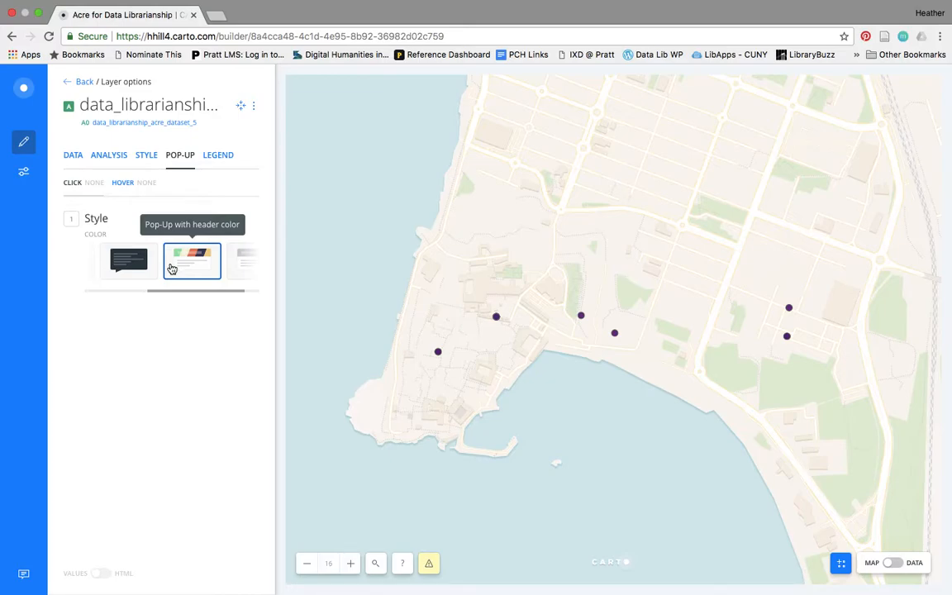
left_click(242, 267)
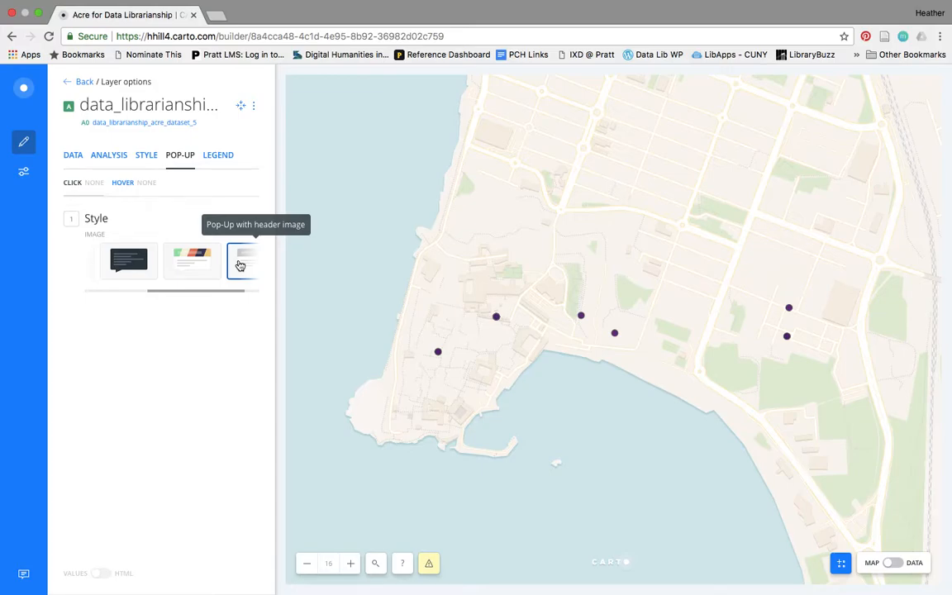
left_click(137, 266)
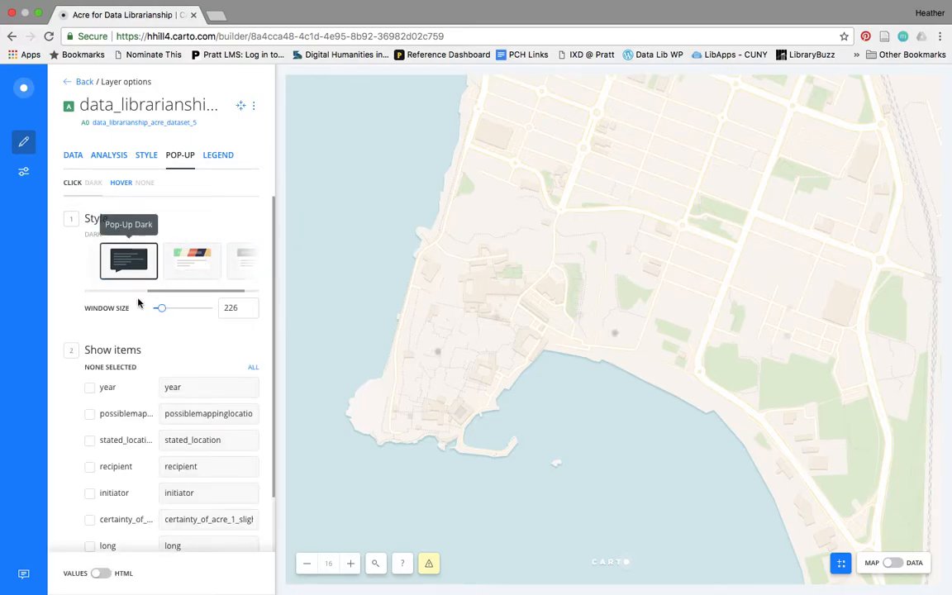
- Try a wider click pop-up window, and set its size back to 226
scroll(150, 340, "down", 1)
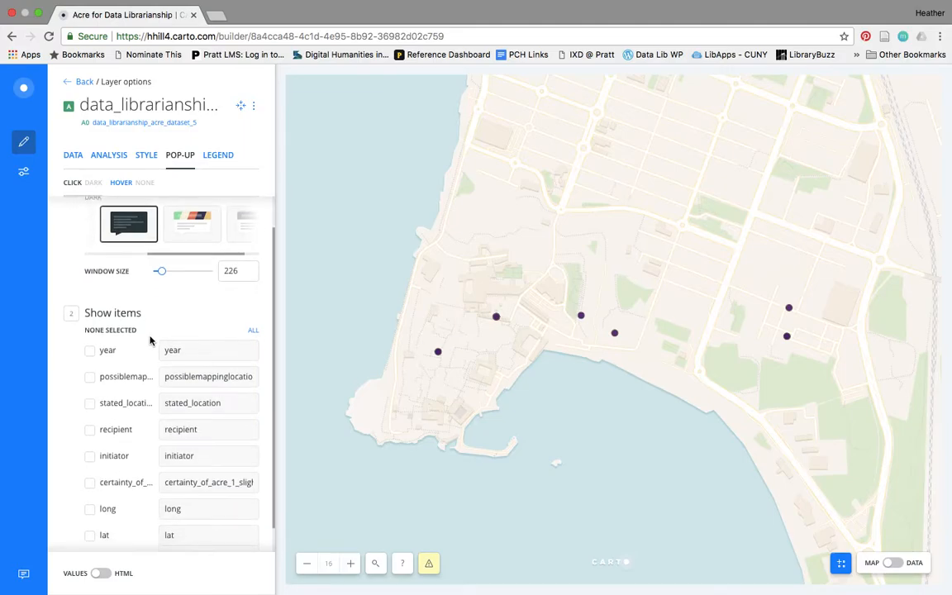
scroll(127, 292, "up", 1)
scroll(128, 292, "left", 1)
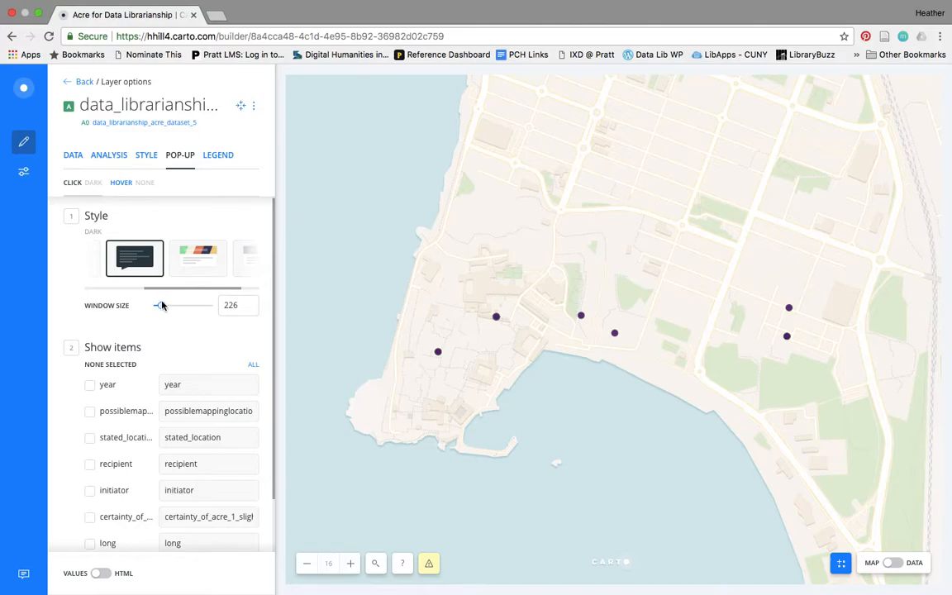
mouse_move(160, 309)
left_mouse_down()
mouse_move(207, 308)
mouse_move(167, 308)
left_mouse_up()
double_click(230, 308)
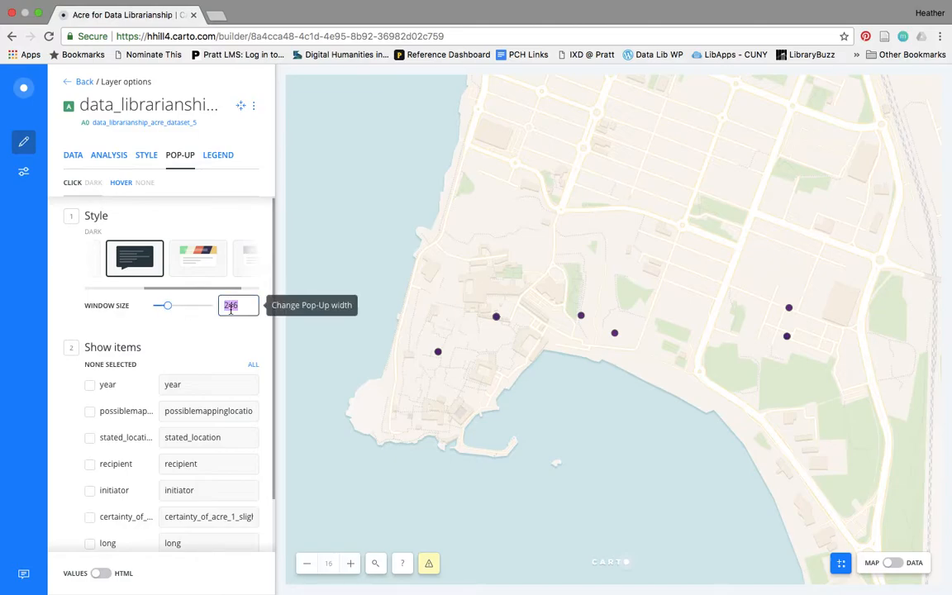
type("226")
- Show the year and stated_location items in the click pop-up
scroll(184, 338, "down", 3)
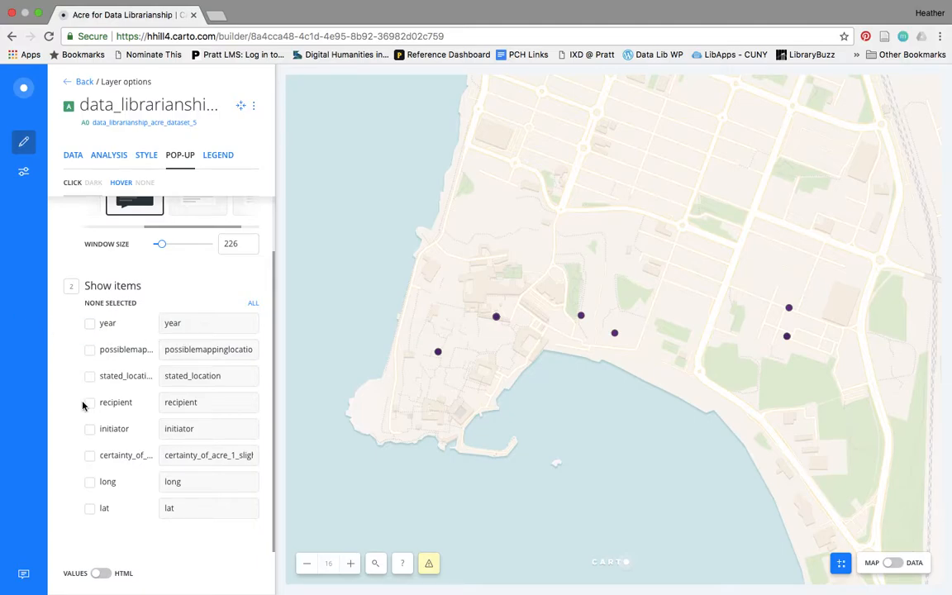
left_click(90, 324)
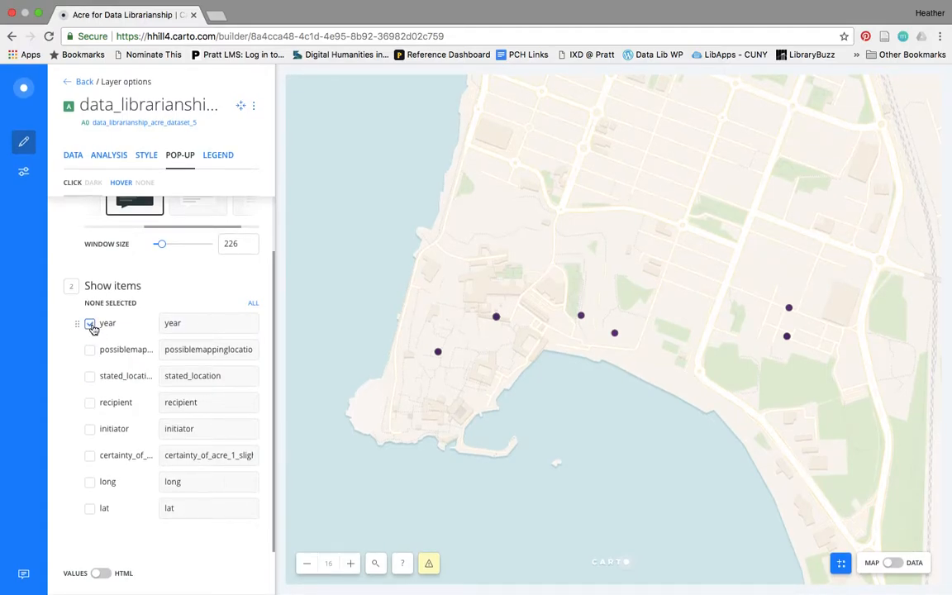
left_click(90, 376)
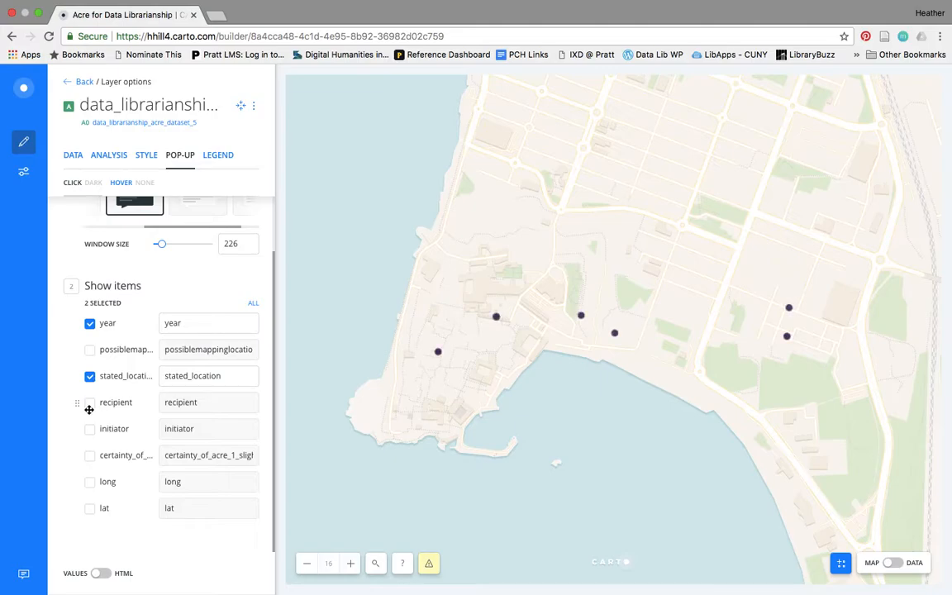
left_click(90, 403)
- Change the display title of the stated_location item to "Stated Location"
left_click(195, 376)
double_click(195, 375)
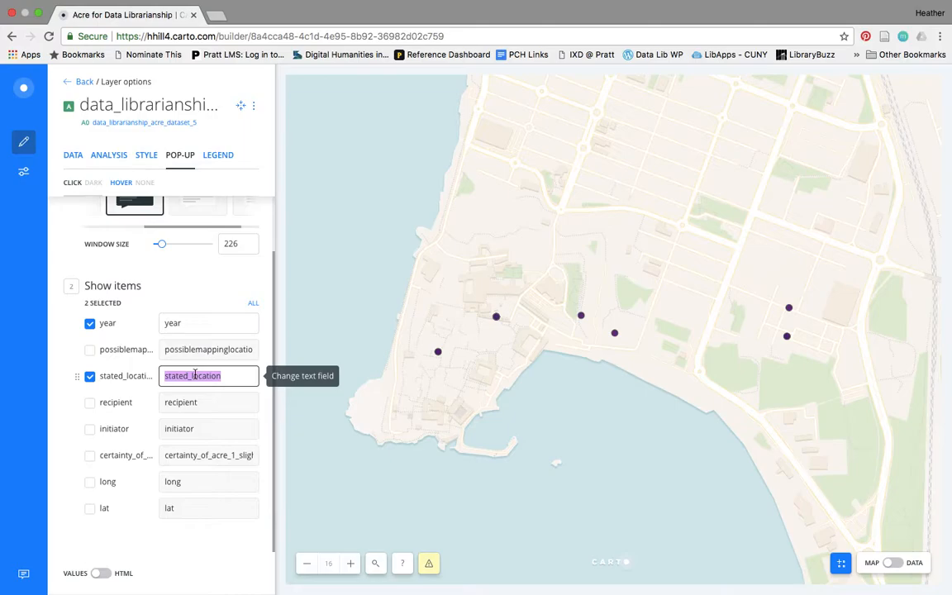
type("Stated")
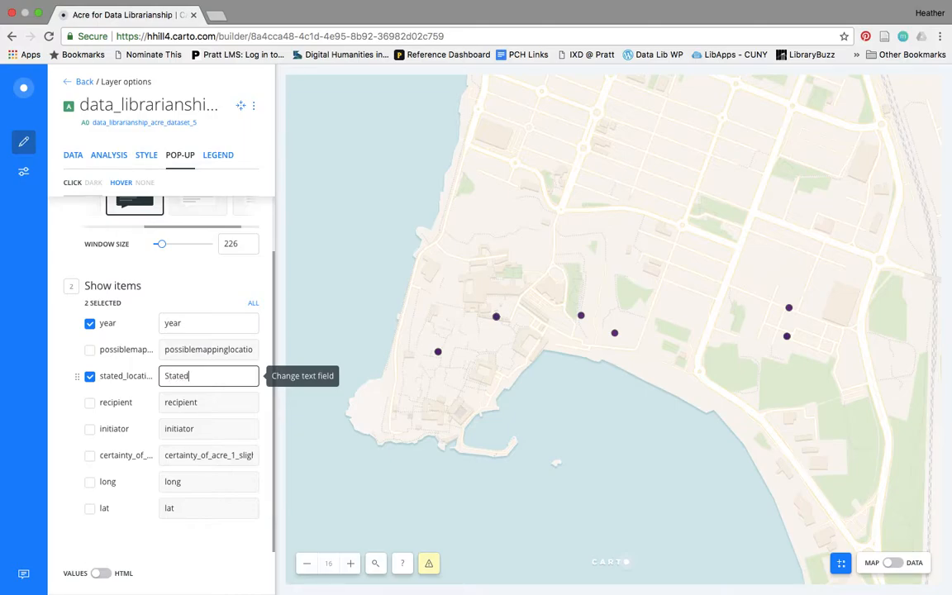
type(" Location")
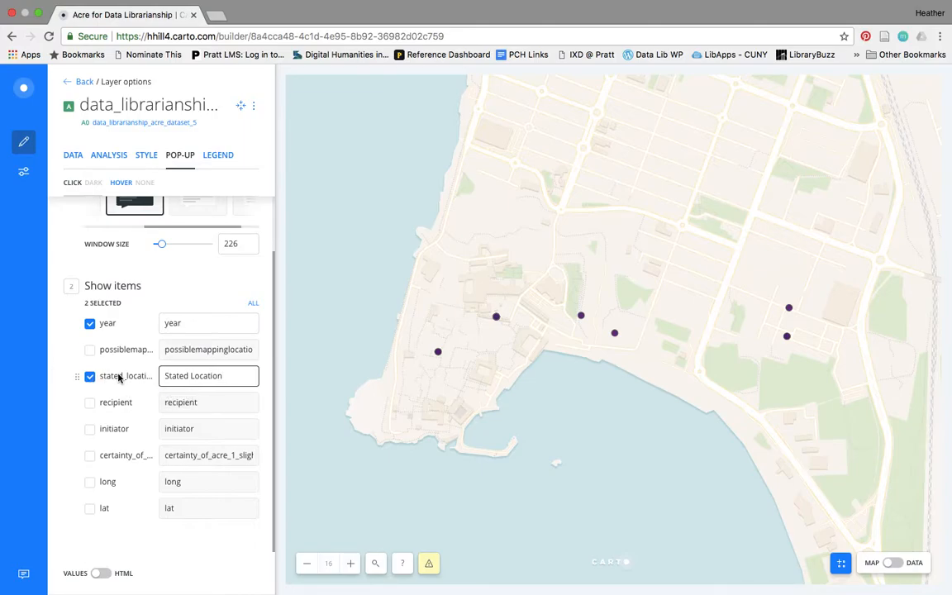
- Move the stated_location item above year in the click pop-up, and check the pop-up's HTML code
left_click_drag(127, 376, 122, 315)
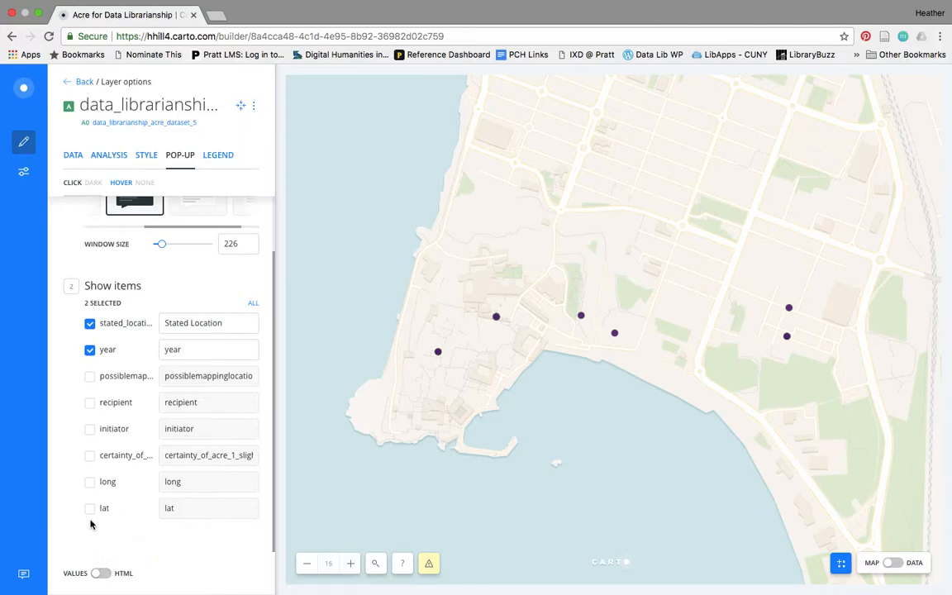
left_click(100, 573)
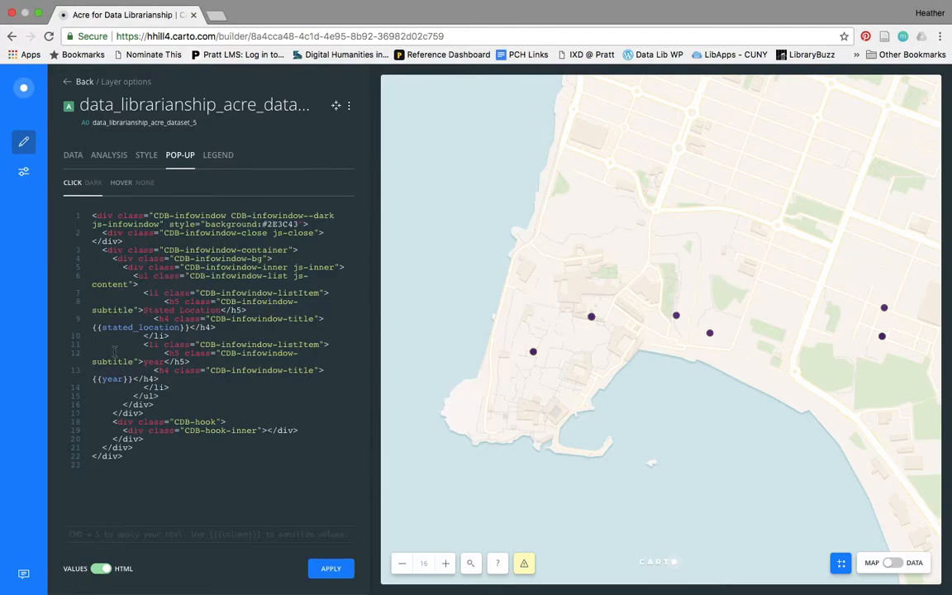
left_click(100, 569)
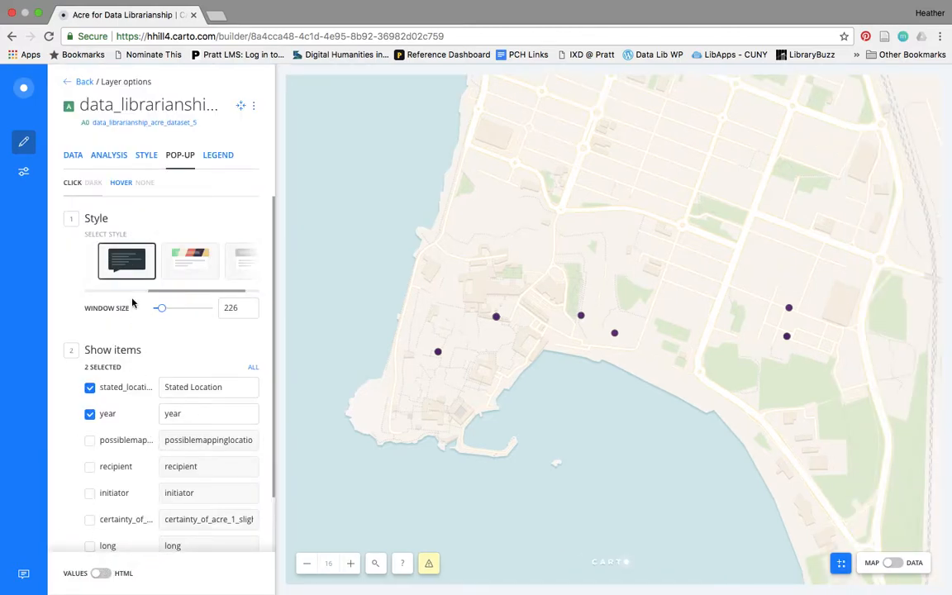
- Set the hover pop-up to the light style, look over its available items and view its HTML code
left_click(122, 183)
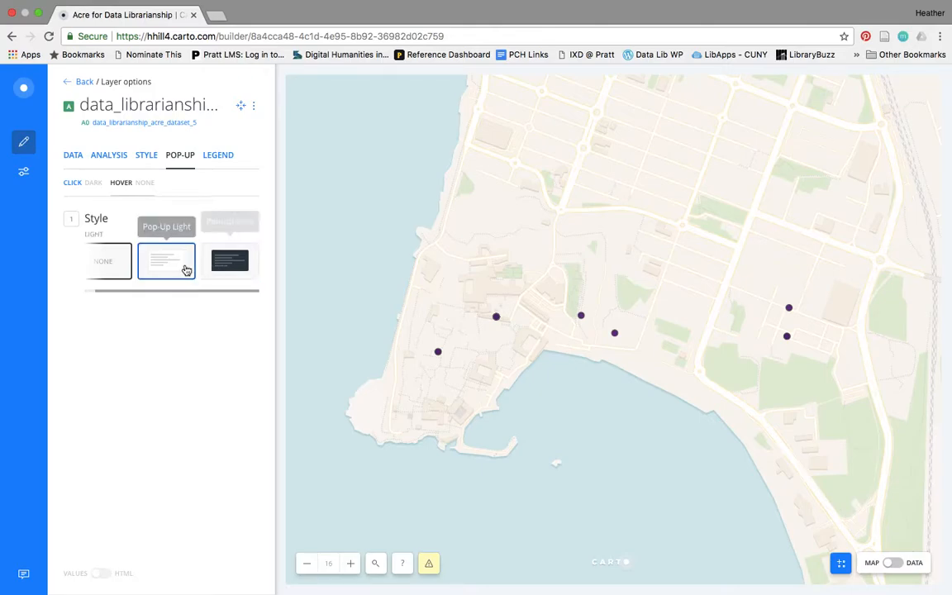
left_click(187, 269)
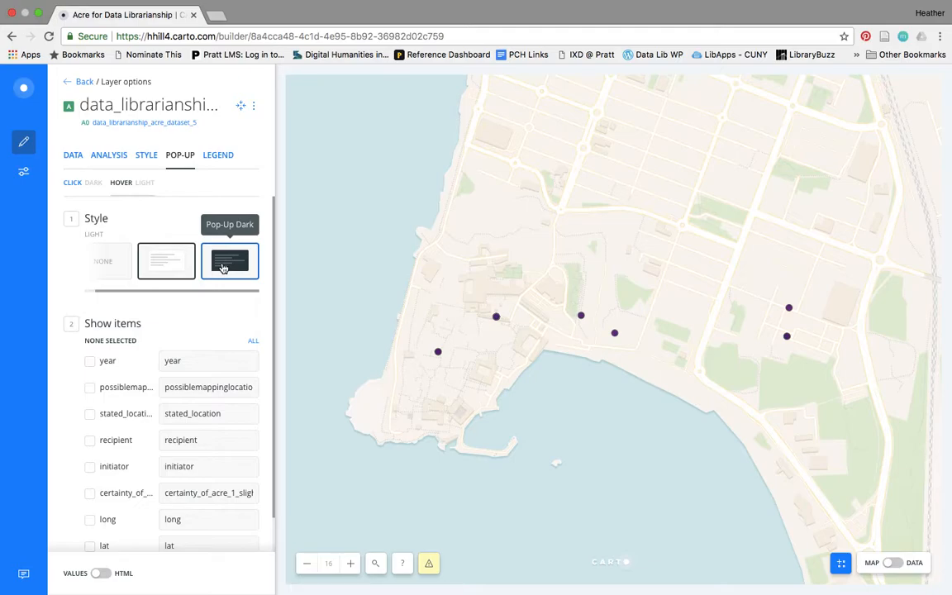
scroll(115, 411, "down", 1)
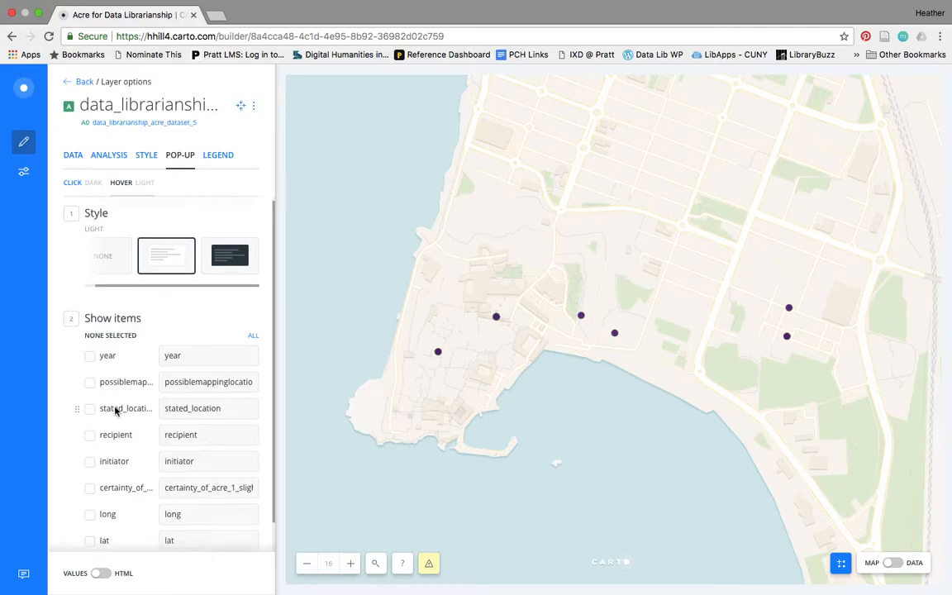
scroll(116, 410, "down", 3)
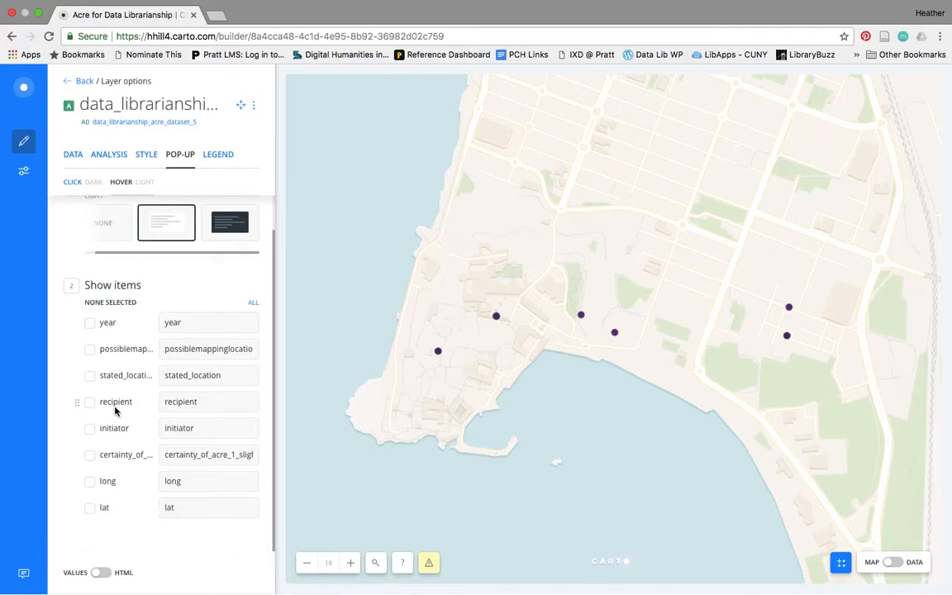
left_click(101, 574)
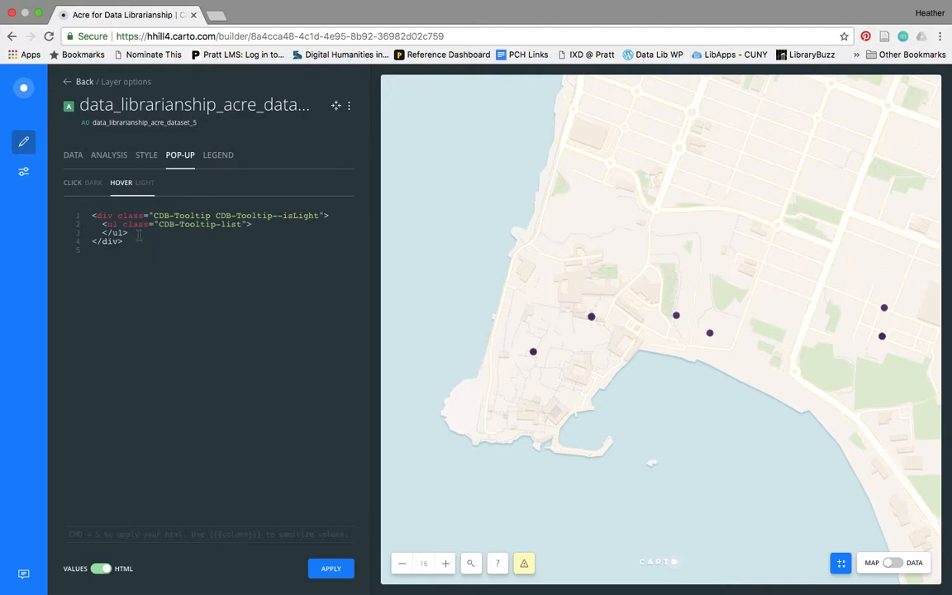
- Apply the custom style to the layer's color legend, and check the size legend choices and data items
left_click(220, 155)
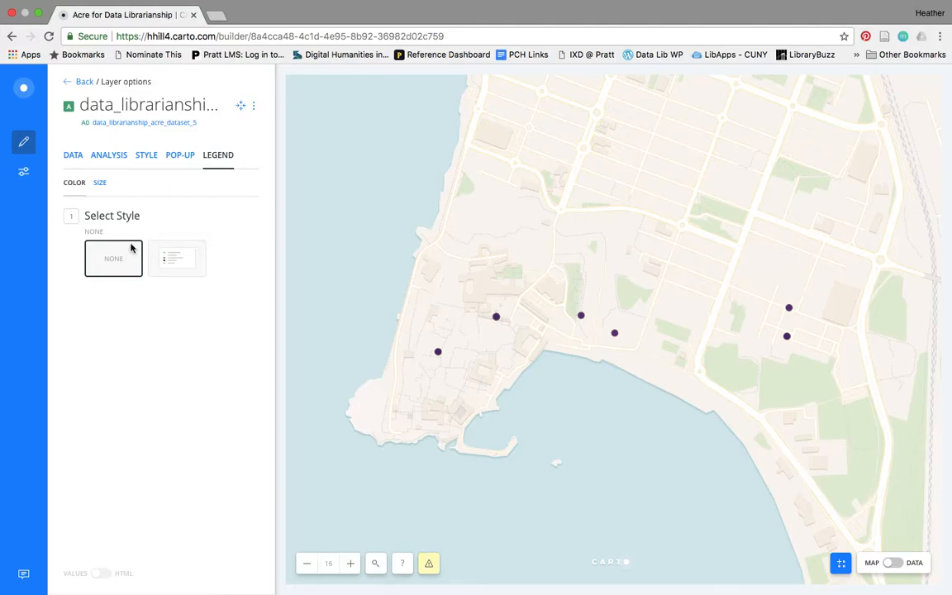
left_click(162, 256)
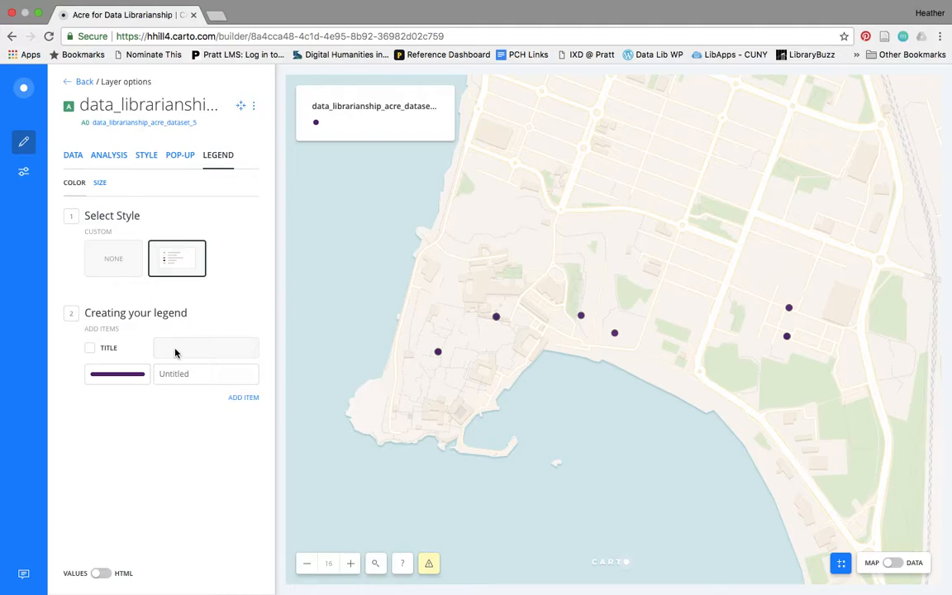
left_click(99, 184)
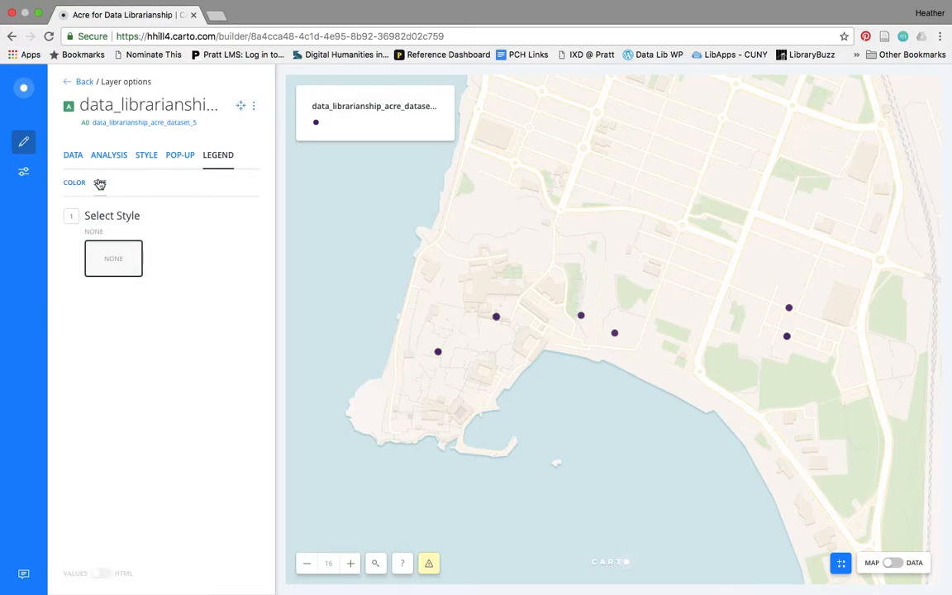
left_click(73, 154)
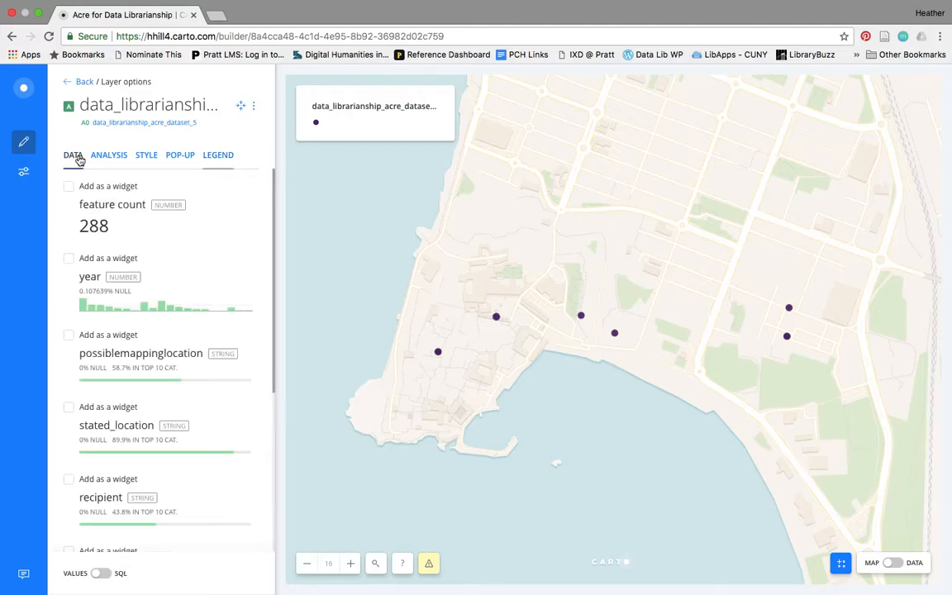
left_click(244, 106)
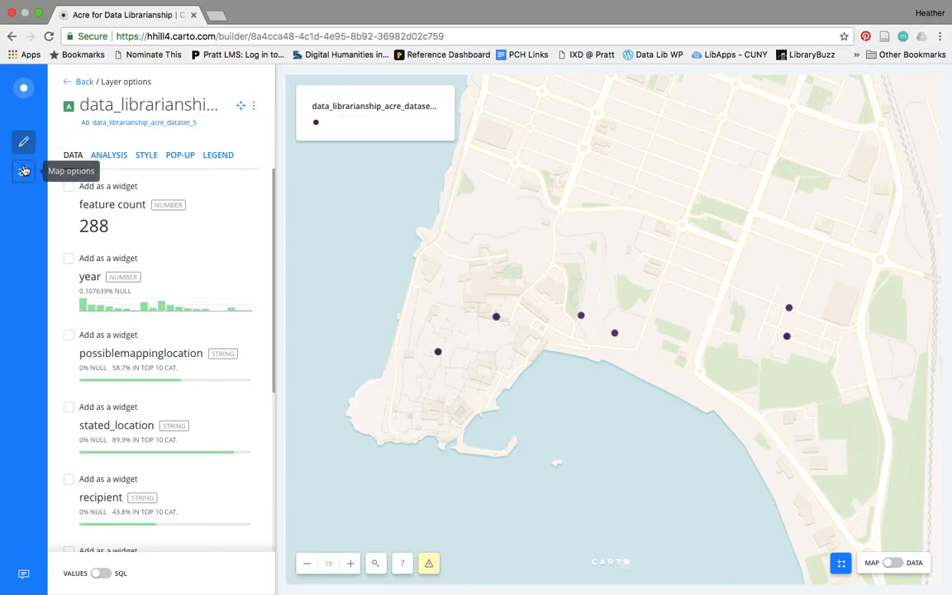
- Try toggling the search box, zoom controls, legends, layer selector and toolbar in the map options
left_click(24, 171)
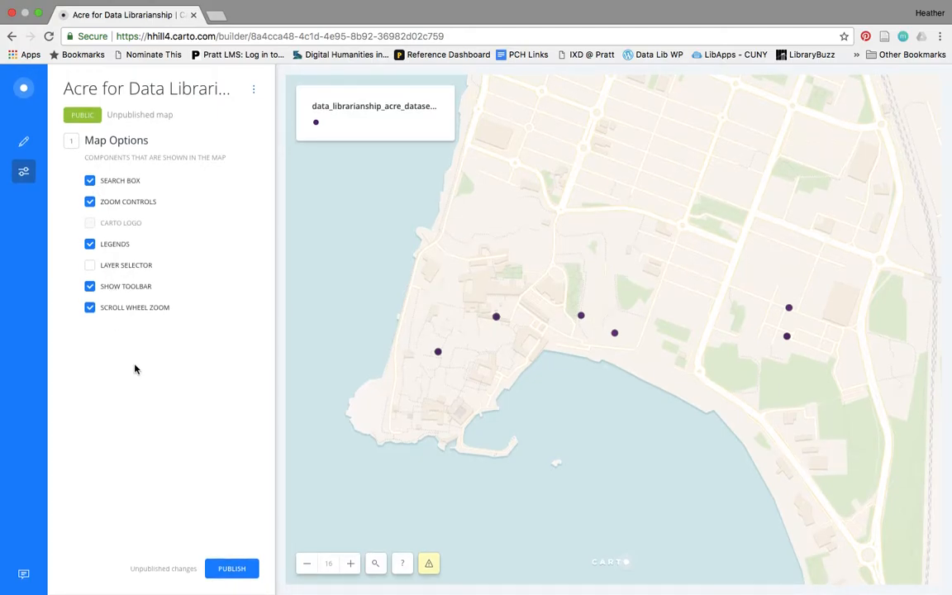
left_click(90, 182)
left_click(90, 183)
left_click(90, 204)
left_click(90, 205)
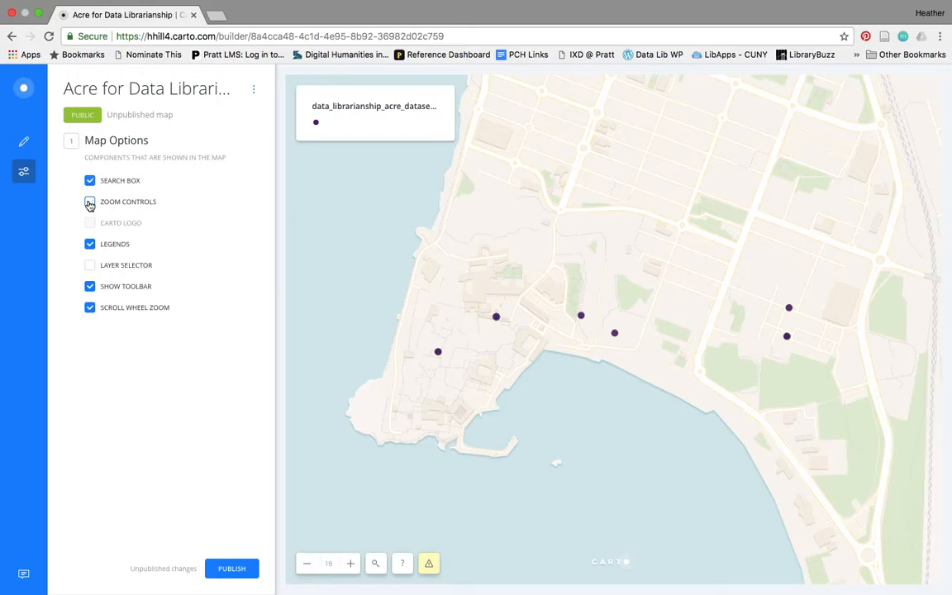
left_click(90, 246)
left_click(90, 246)
left_click(90, 266)
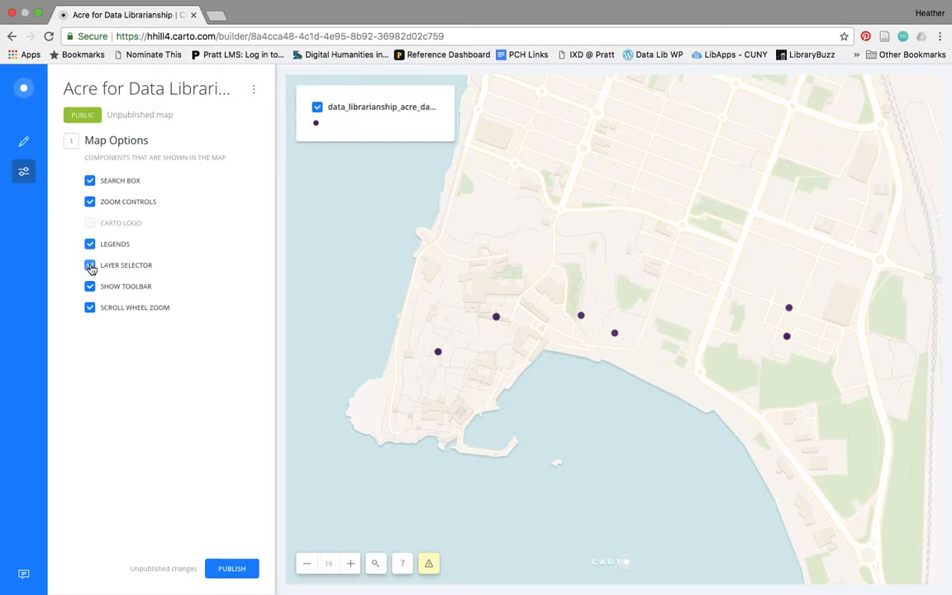
left_click(90, 267)
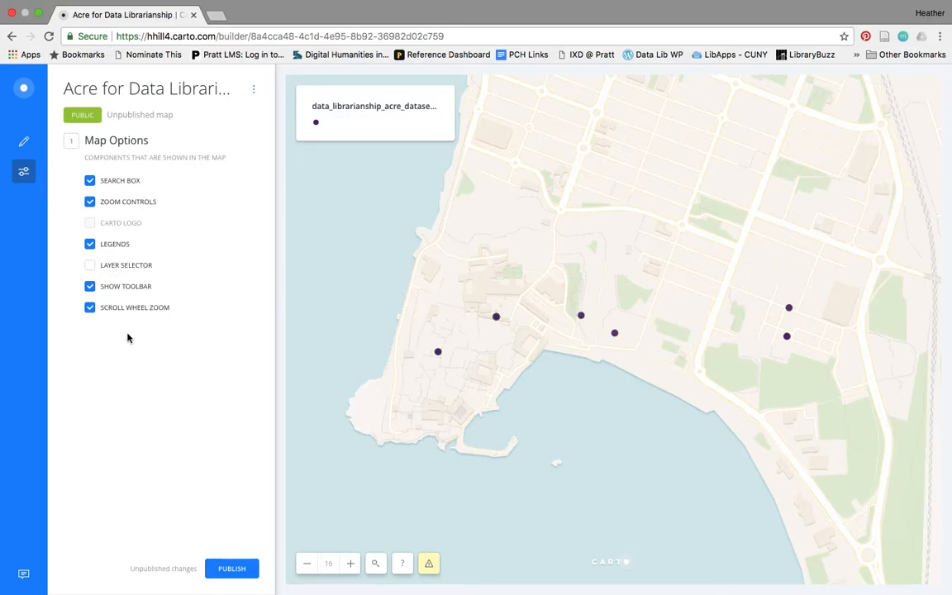
left_click(89, 290)
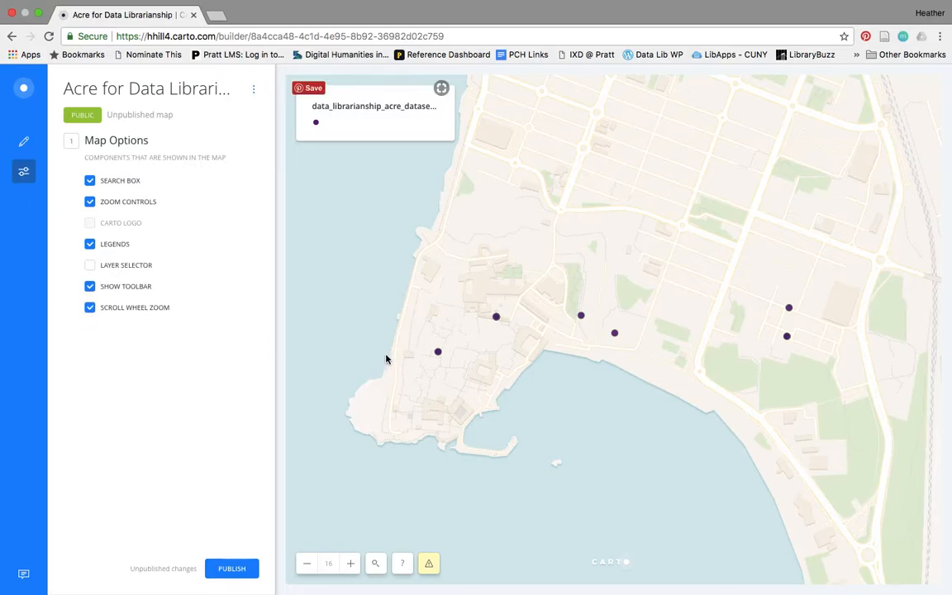
- Hide the search box, legends and toolbar from the map's displayed components
scroll(385, 359, "down", 3)
scroll(386, 359, "up", 2)
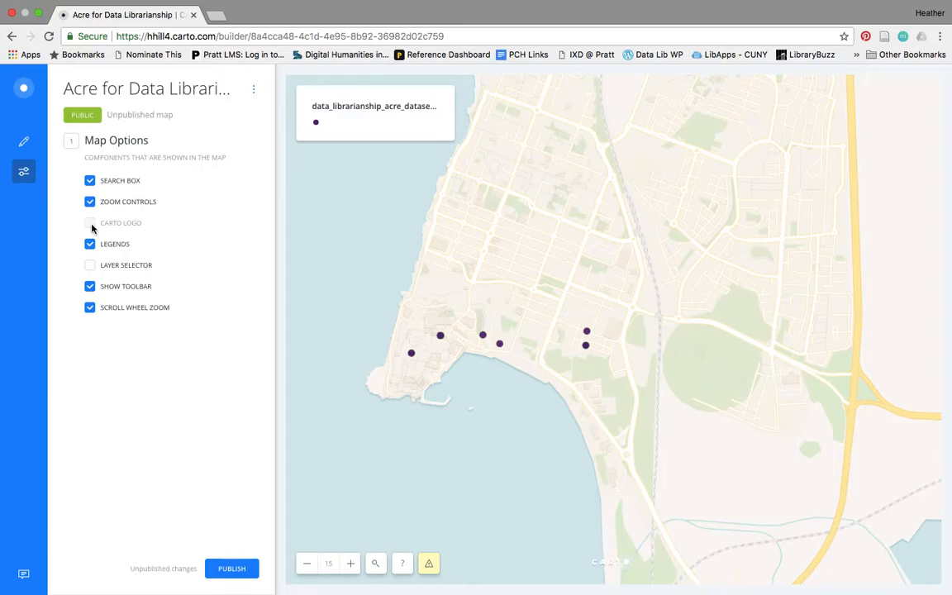
left_click(88, 180)
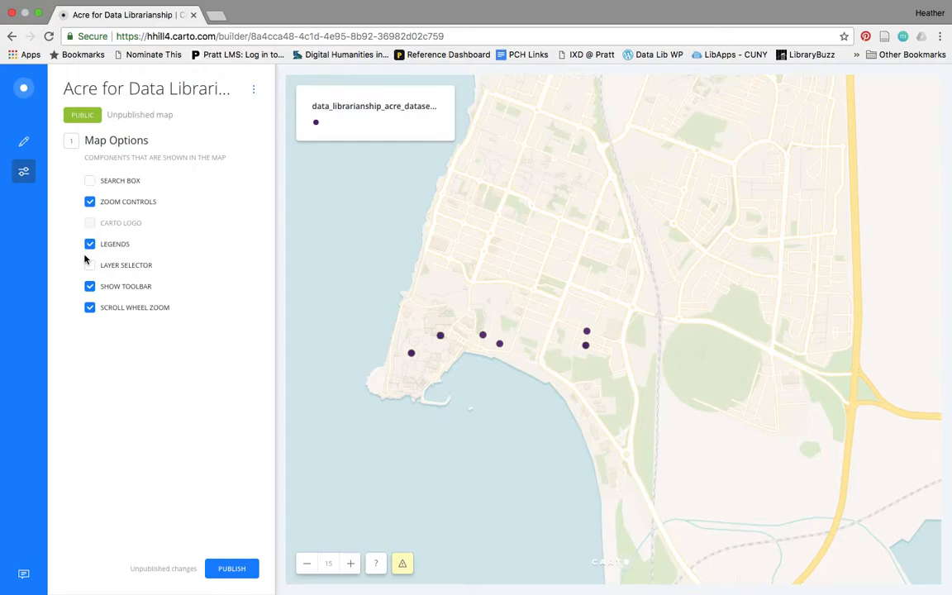
left_click(90, 245)
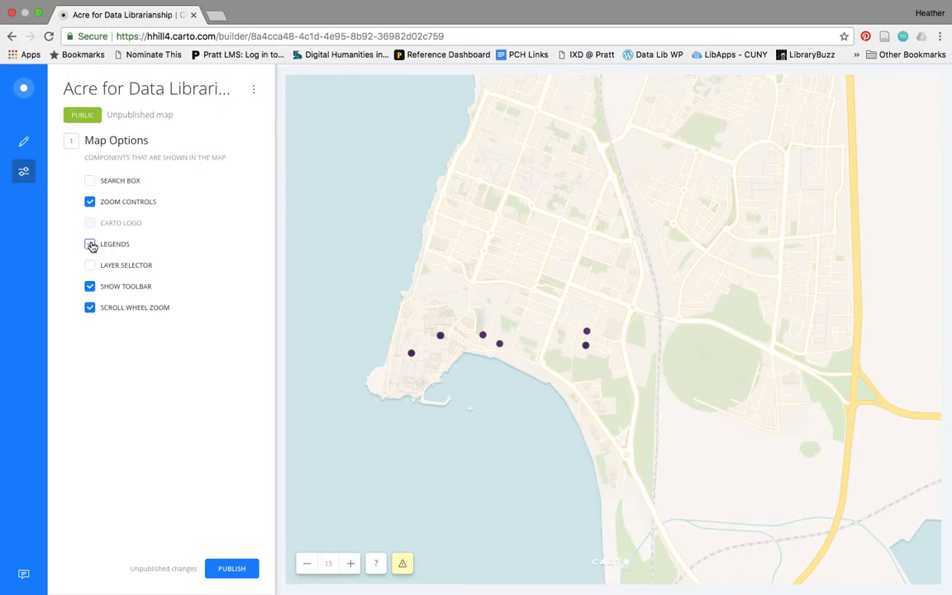
left_click(90, 287)
left_click(254, 91)
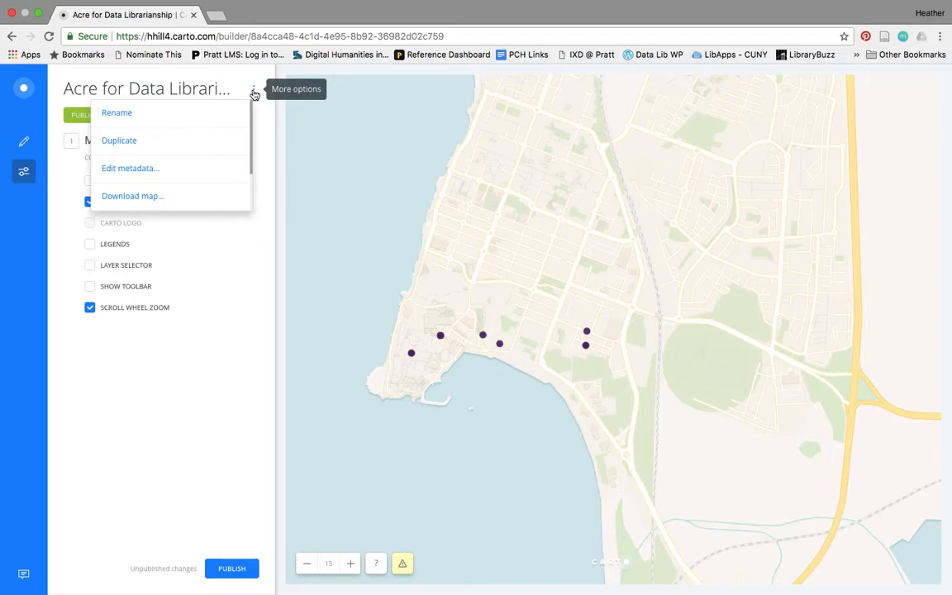
scroll(198, 146, "down", 1)
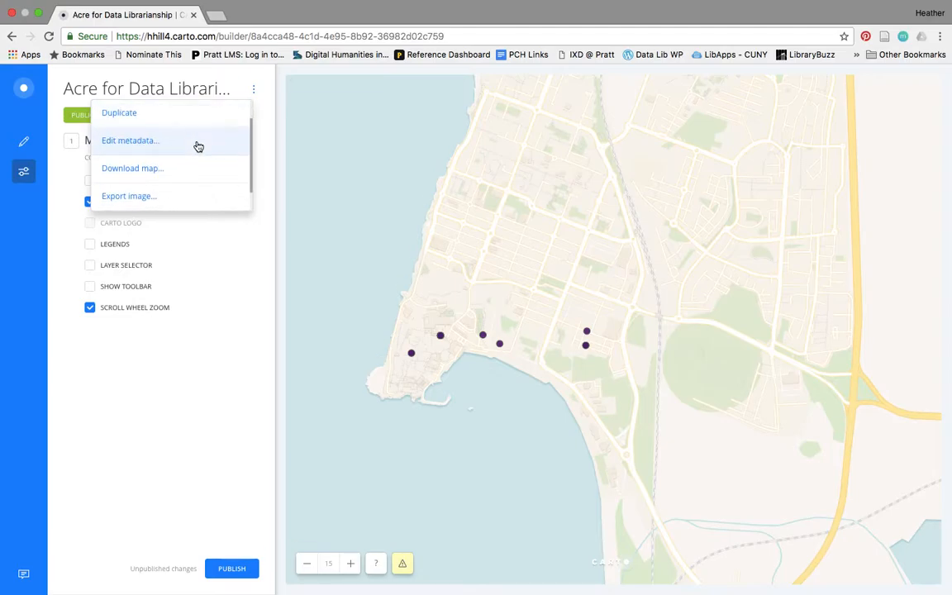
scroll(198, 146, "down", 1)
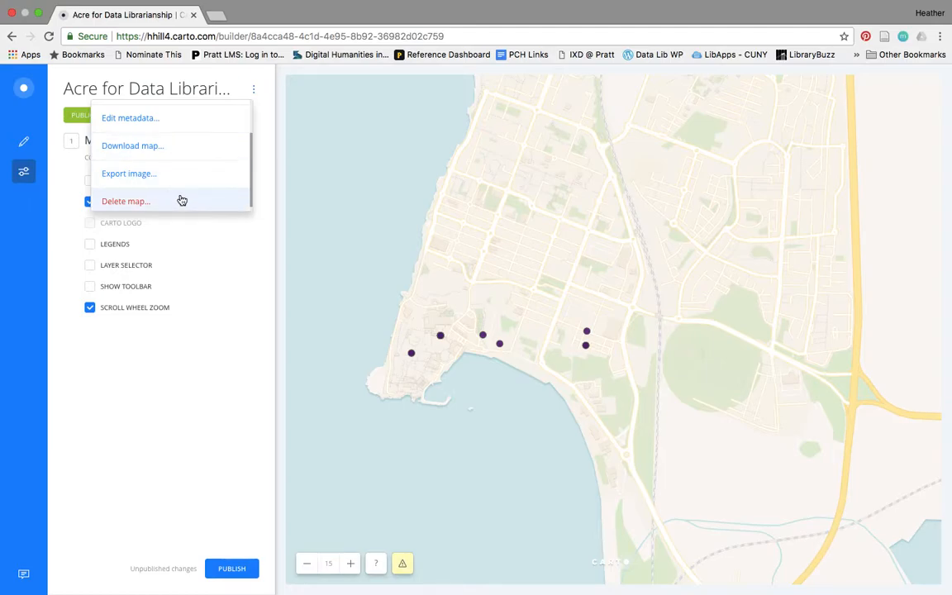
left_click(177, 388)
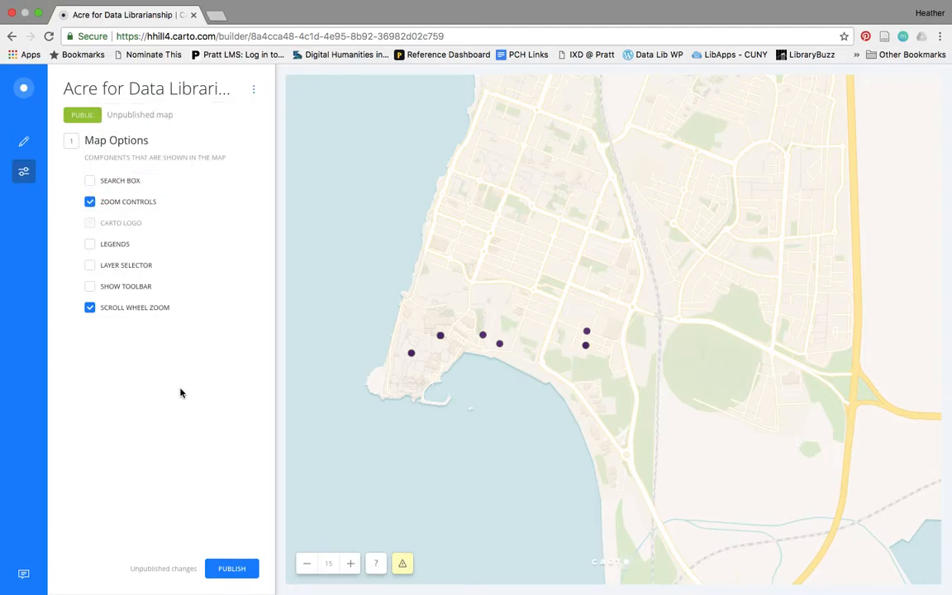
- Publish the map "Acre for Data Librarianship", copy its sharing link and return to the map editor
left_click(232, 568)
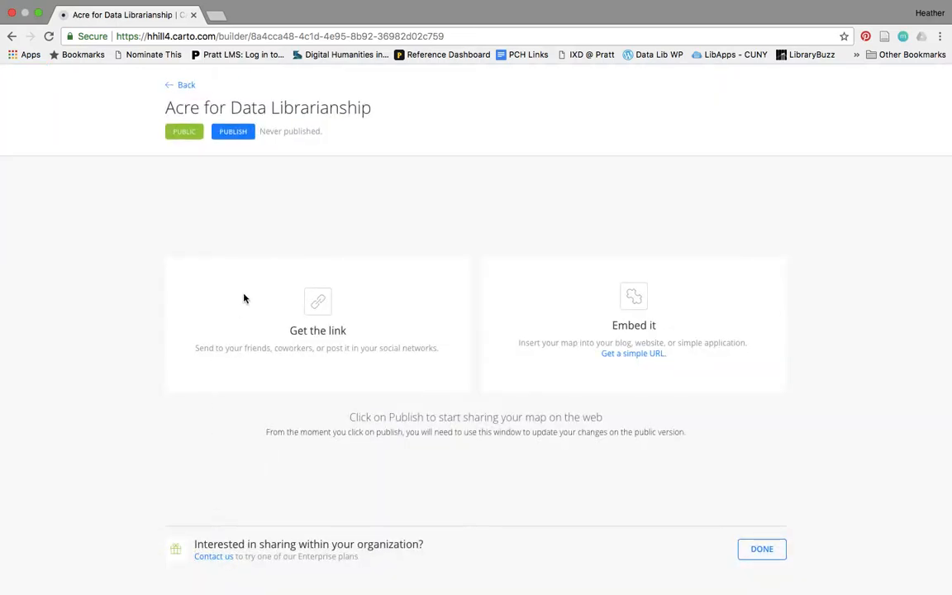
left_click(238, 136)
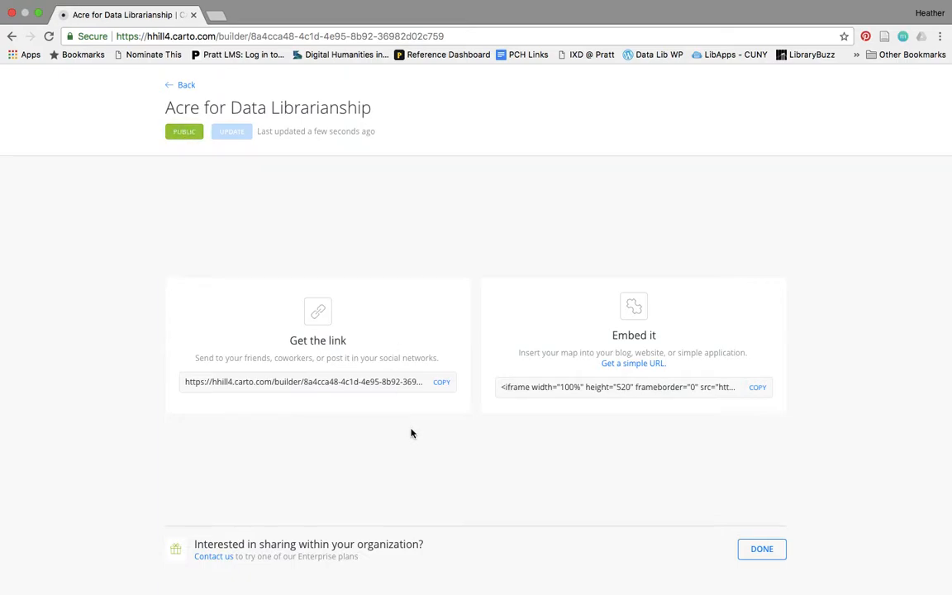
left_click(441, 382)
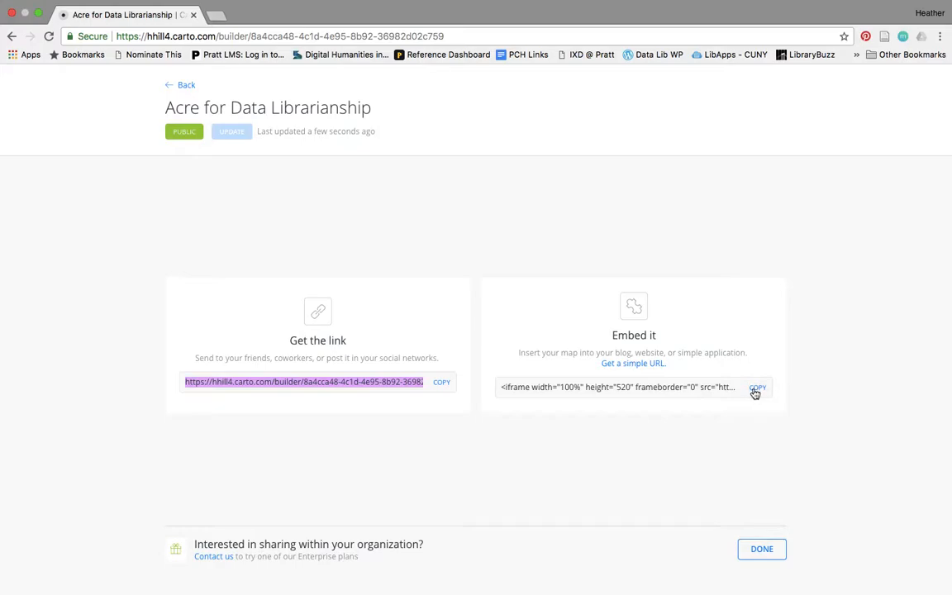
left_click(762, 550)
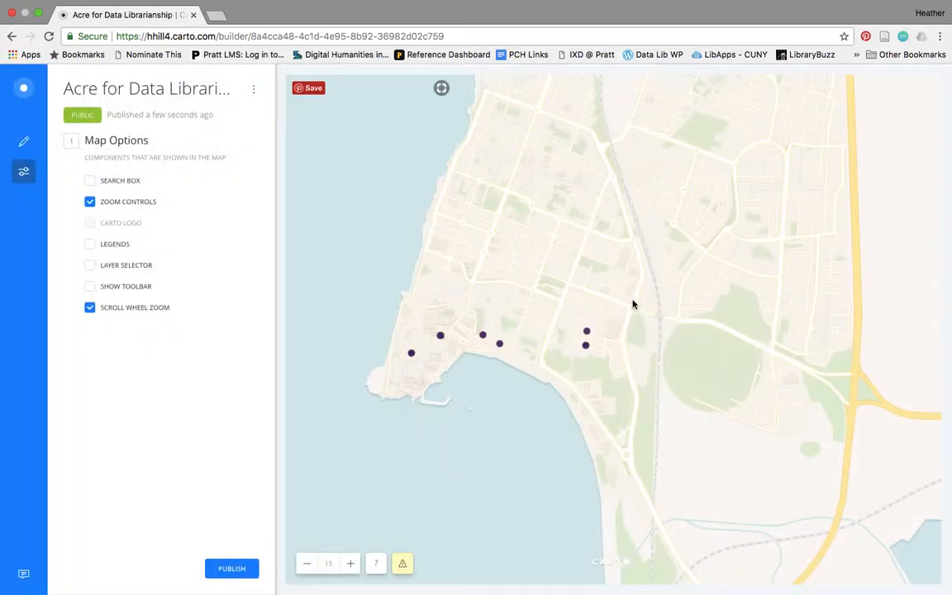